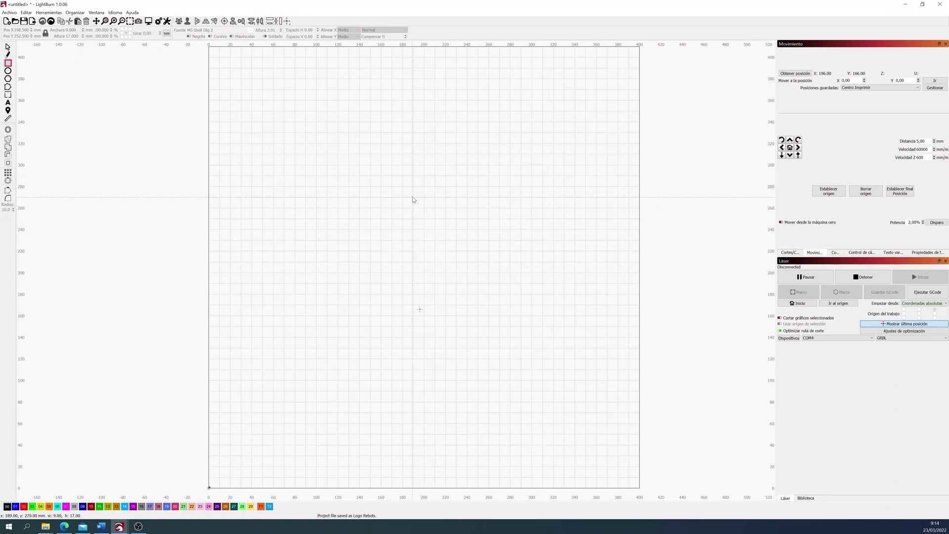
Step: Draw a small rectangle near the bed centre and set its width and height to 4 mm
left_click_drag(409, 194, 418, 204)
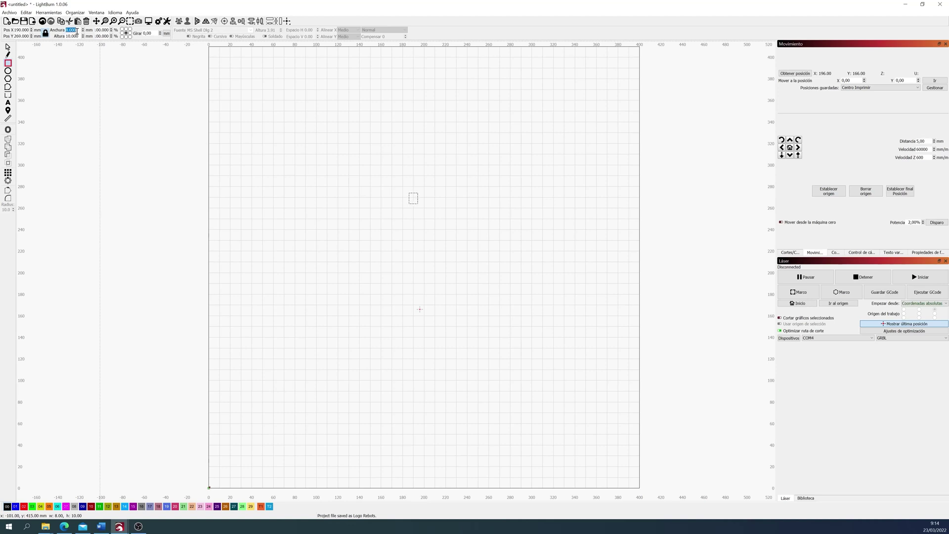
type("4")
double_click(72, 36)
key("BackSpace")
type("4")
key("Return")
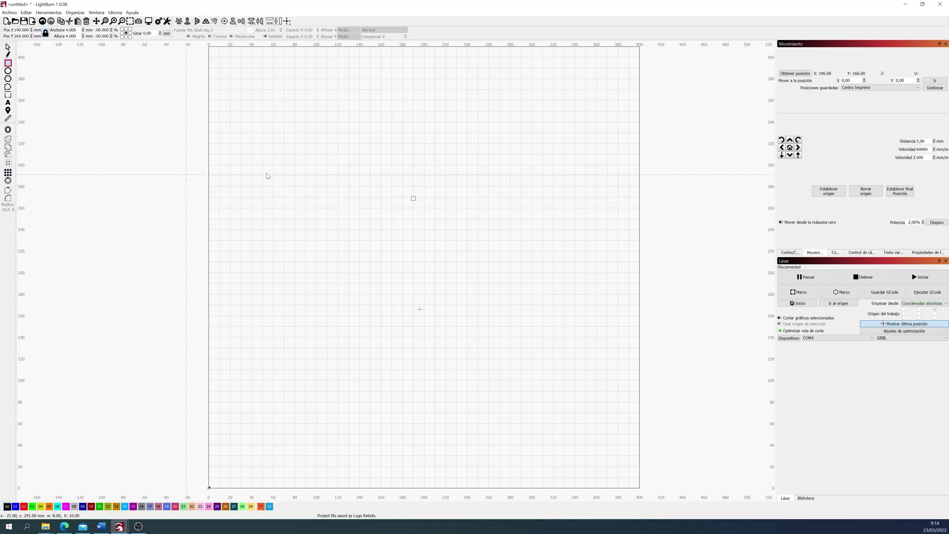
Step: Select the 4 × 4 mm square and bring up its Grid Array settings
scroll(420, 199, "up", 5)
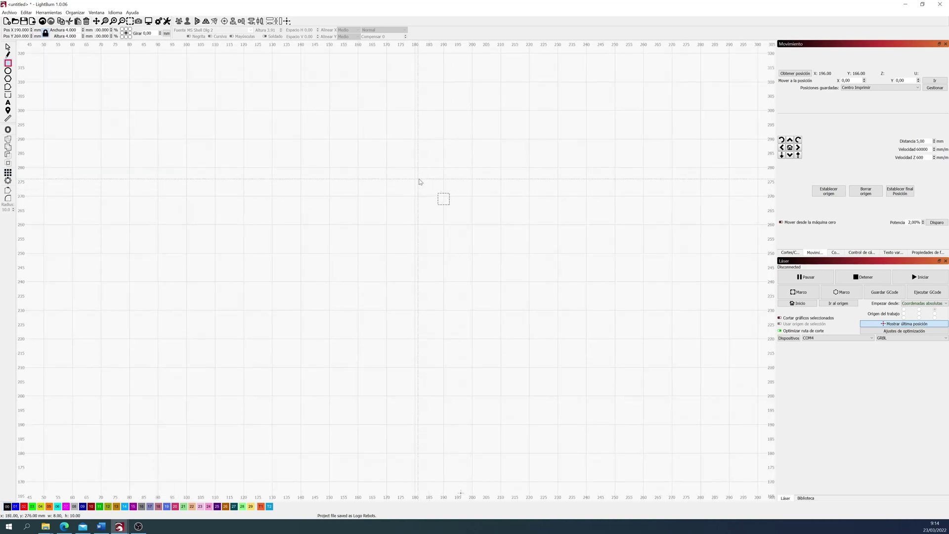
left_click(8, 47)
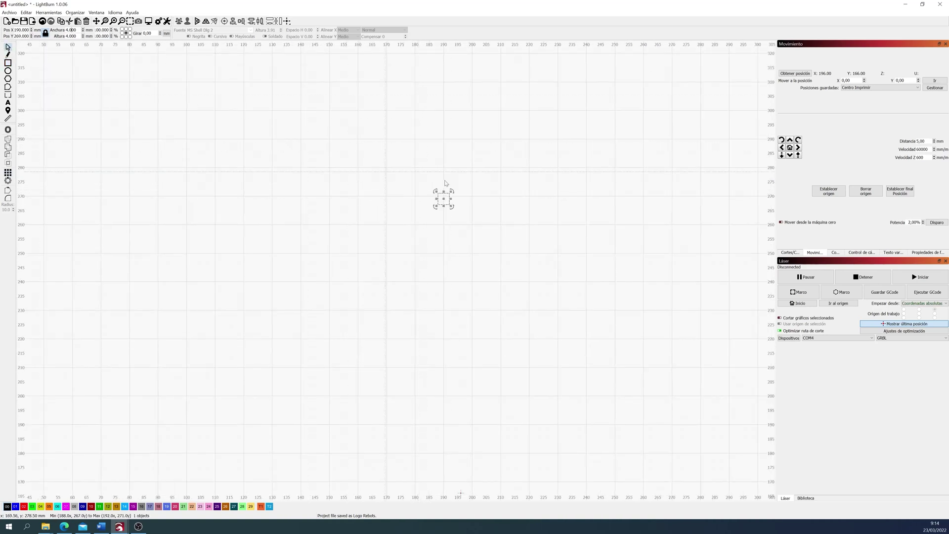
left_click_drag(428, 183, 464, 217)
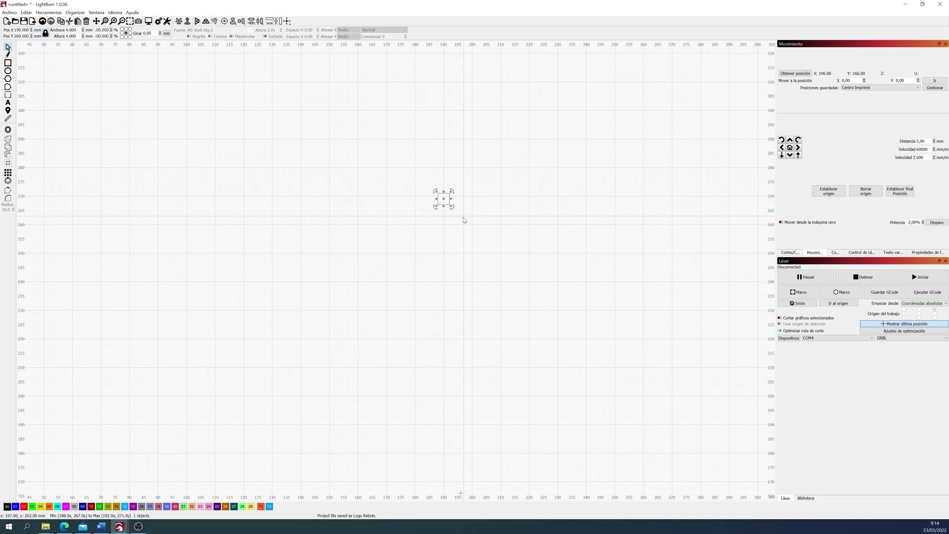
left_click(8, 173)
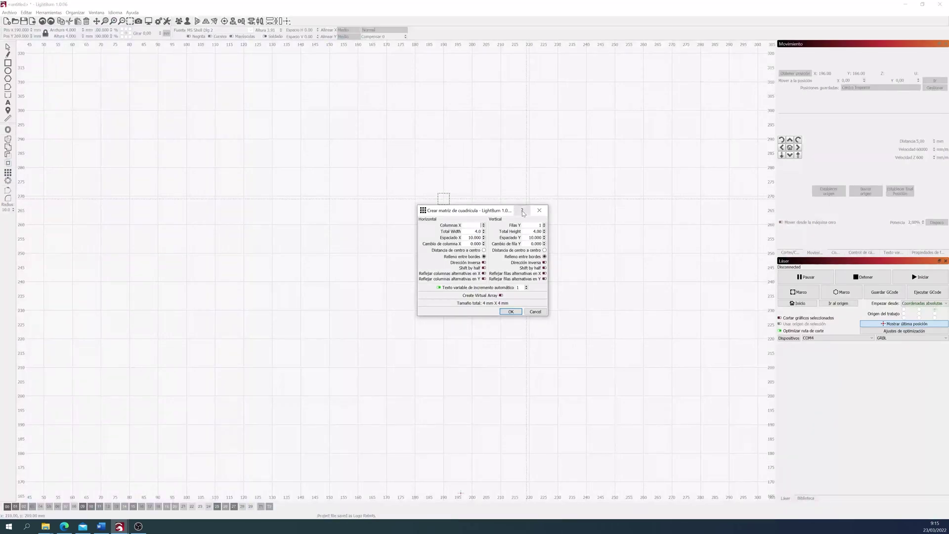
Step: Array the square into 10 columns by 10 rows with 5 mm X and Y spacing
type("10")
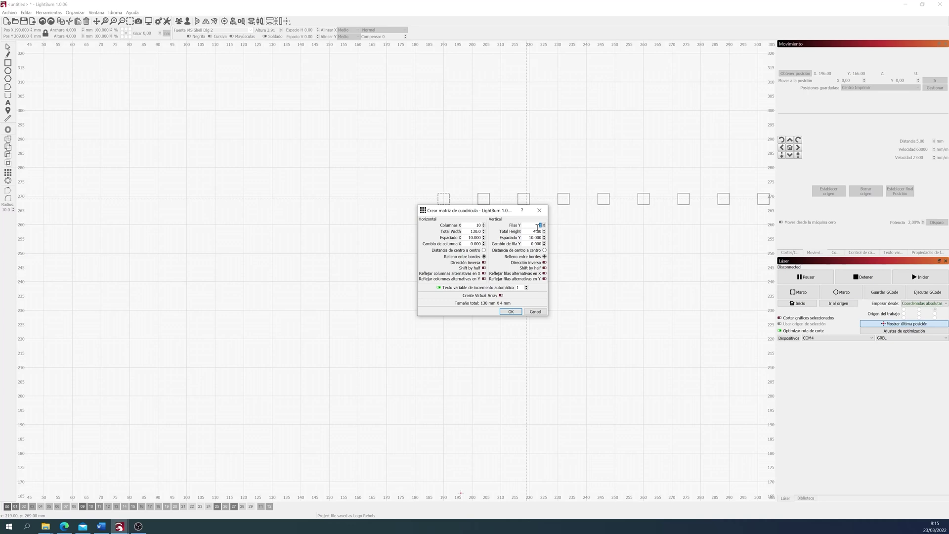
type("10")
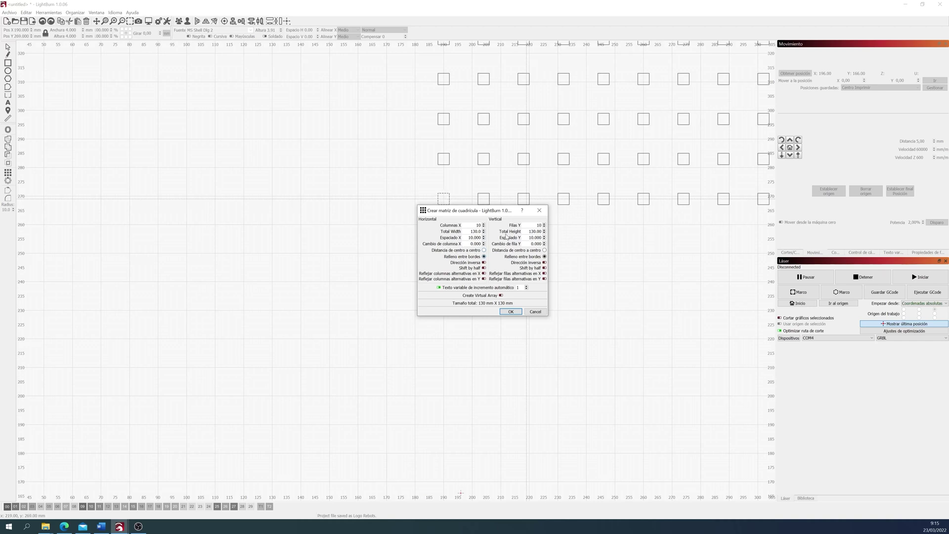
key("BackSpace")
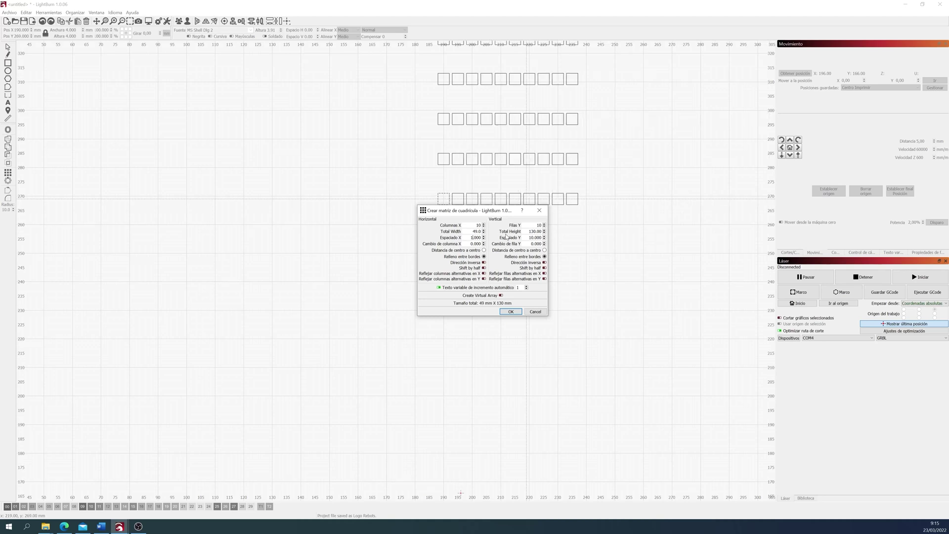
type("5")
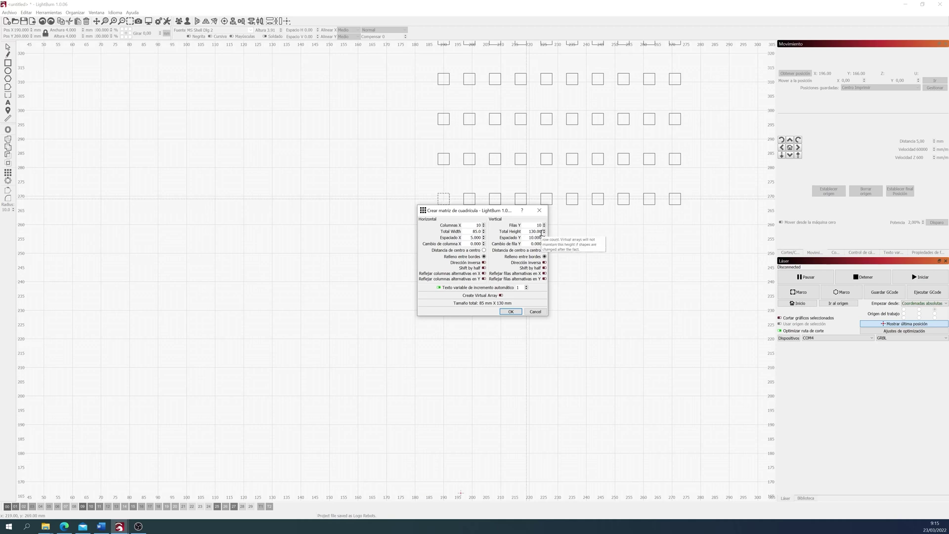
key("BackSpace")
key("BackSpace")
type("5")
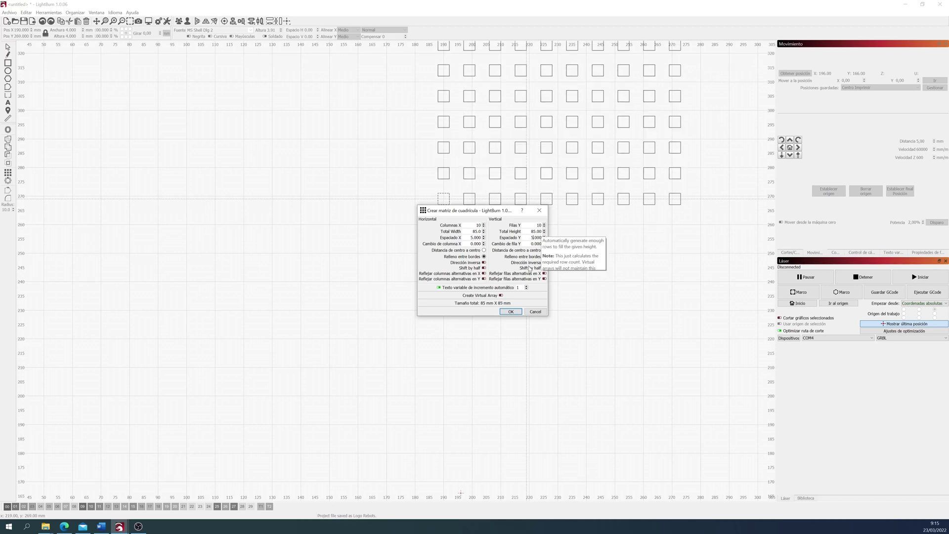
left_click(511, 311)
Step: Select the whole square grid and move it down toward the lower right of the bed
scroll(526, 289, "down", 2)
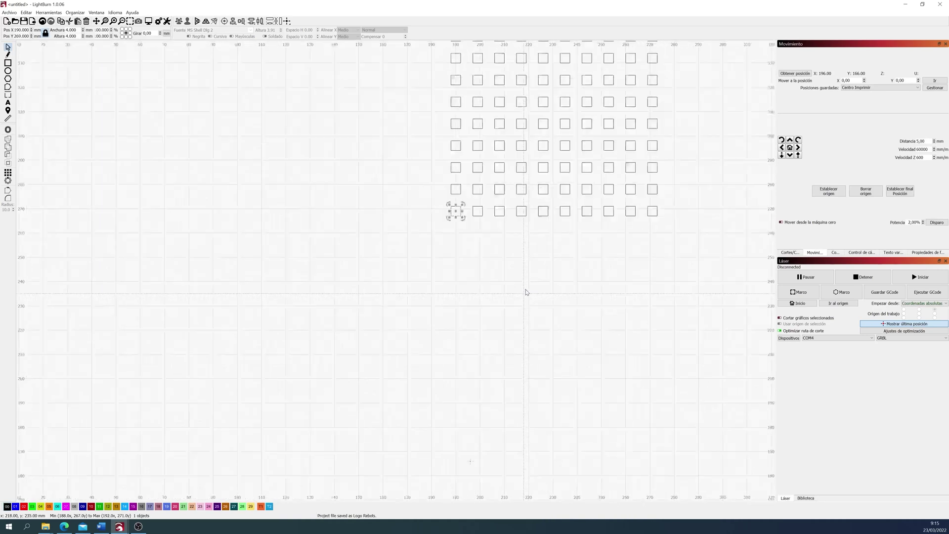
scroll(526, 292, "down", 3)
scroll(502, 295, "up", 2)
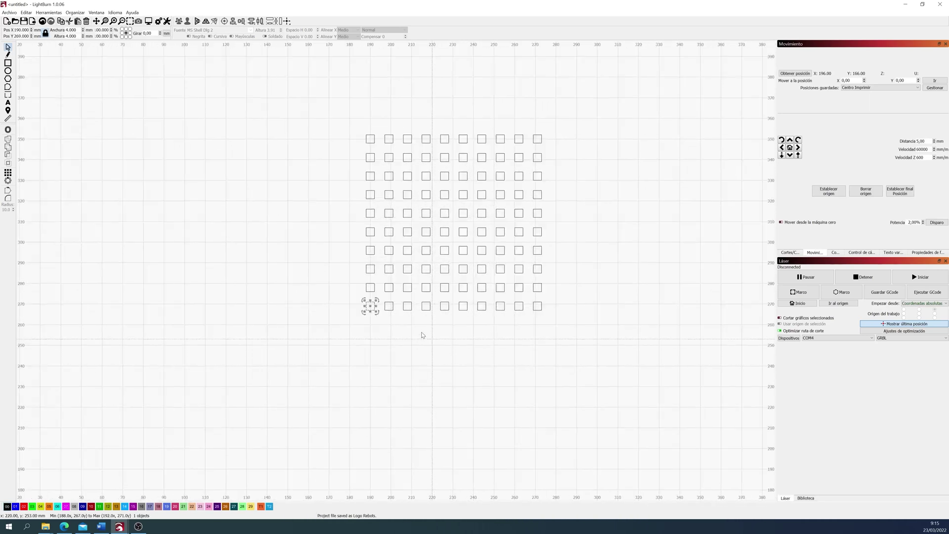
scroll(309, 233, "down", 2)
key("ctrl+a")
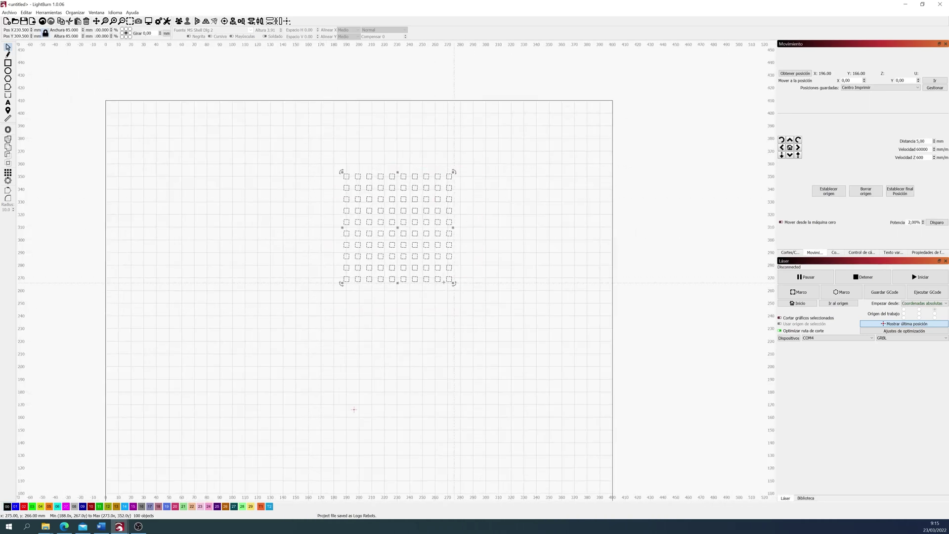
left_click(451, 286)
left_click_drag(329, 152, 495, 312)
left_click_drag(447, 277, 472, 392)
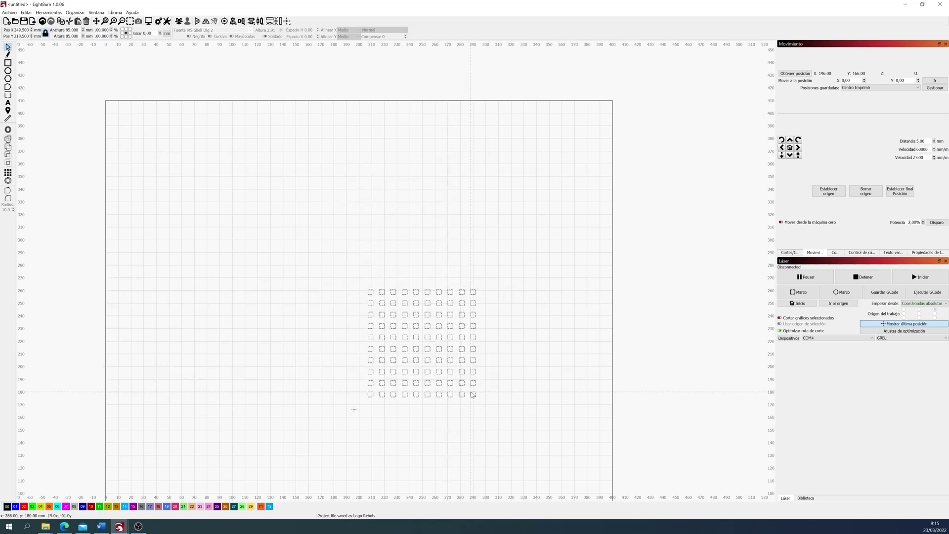
left_click(345, 247)
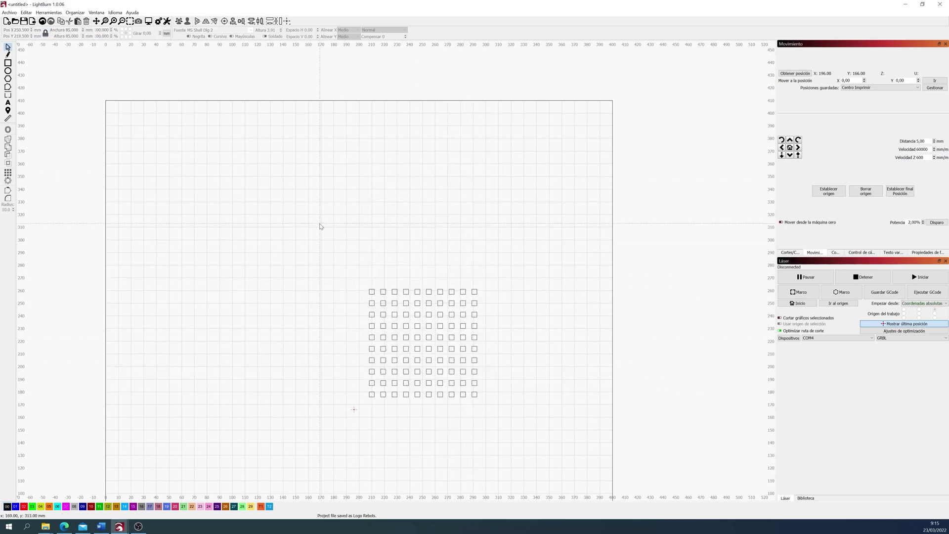
Step: Add 'POTENCIA (%)' centred above the grid and a vertical 'VELOCIDAD (mm/min)' on its left
left_click(8, 102)
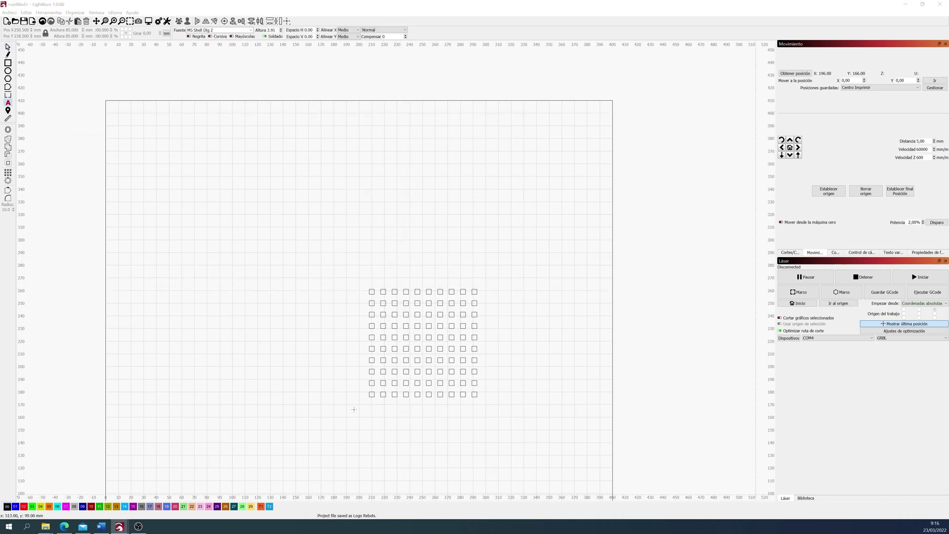
left_click(394, 269)
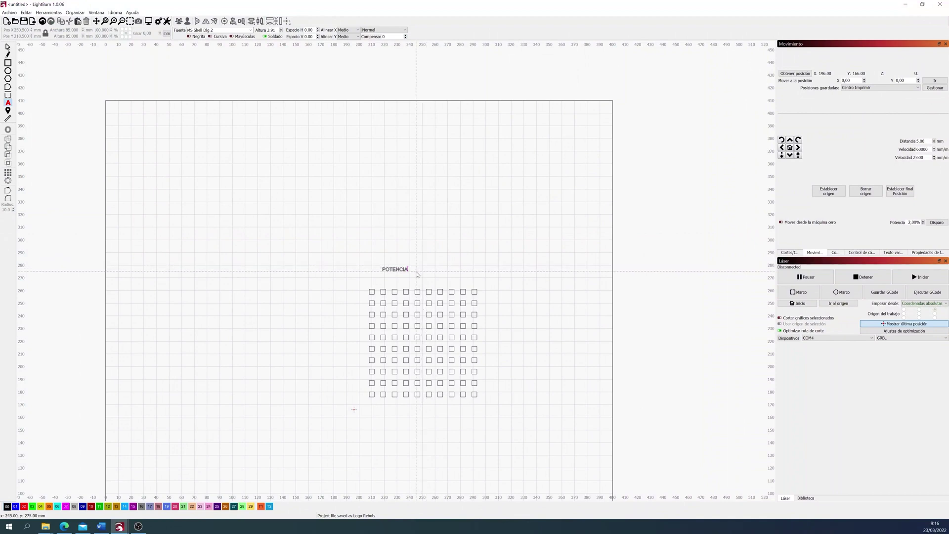
left_click(416, 272)
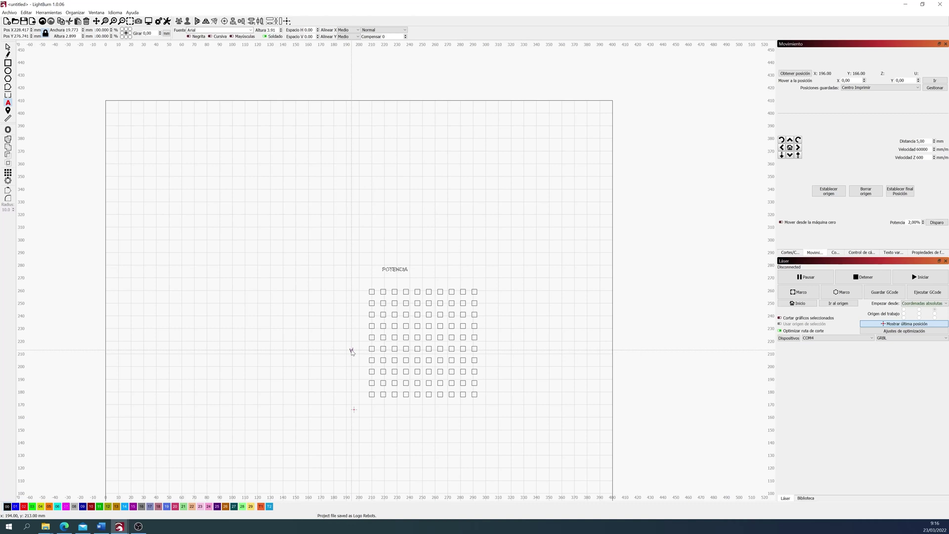
type("VELOCIDAD (mm/min)")
key("Escape")
type("%)")
key("Escape")
left_click_drag(361, 350, 342, 344)
left_click(327, 349)
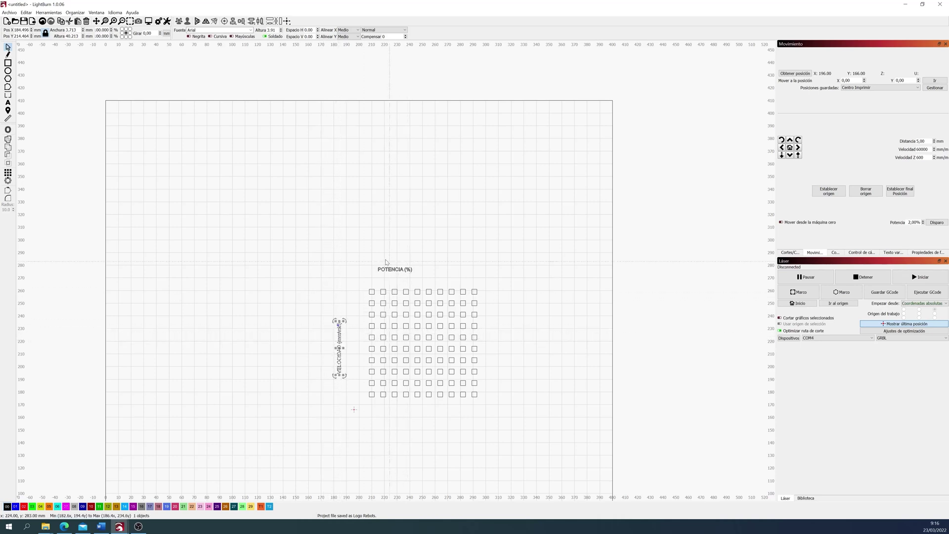
left_click_drag(397, 271, 426, 274)
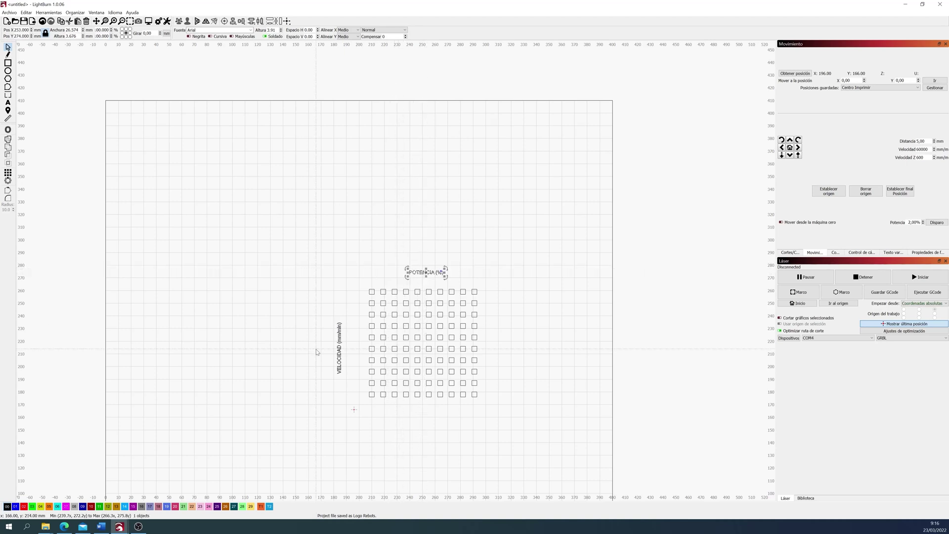
Step: Nudge the two titles into place and add a '10%' label over the first column
left_click_drag(339, 348, 346, 348)
left_click_drag(423, 272, 425, 271)
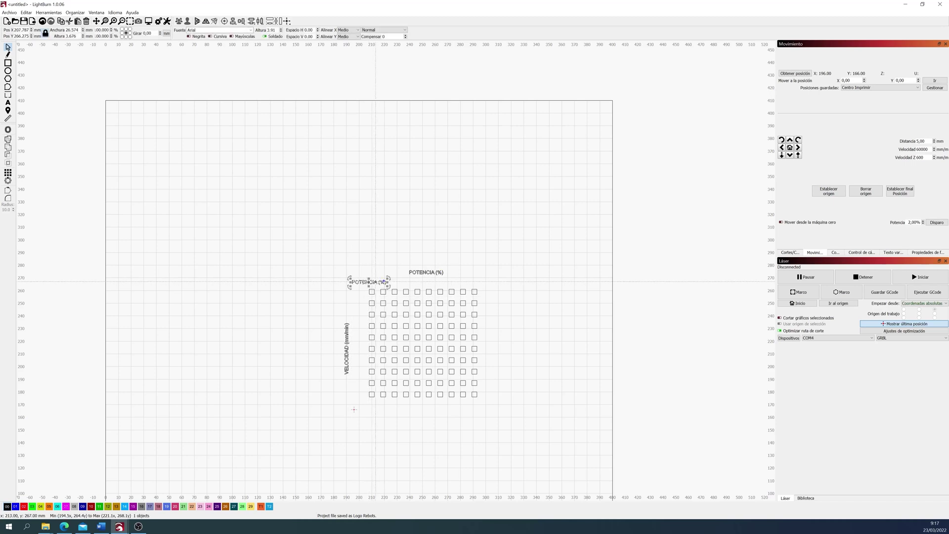
key("t")
left_click(370, 282)
type("10(%)")
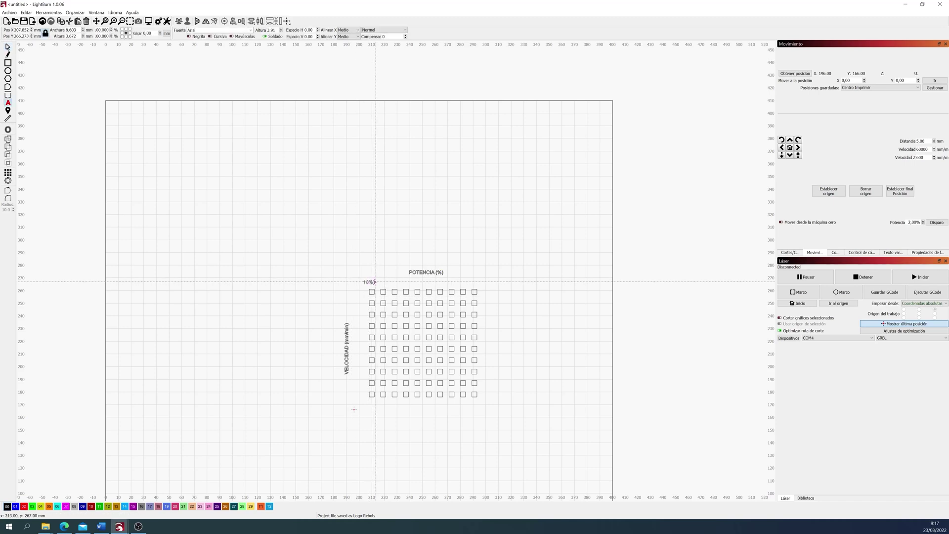
key("Escape")
scroll(373, 284, "up", 8)
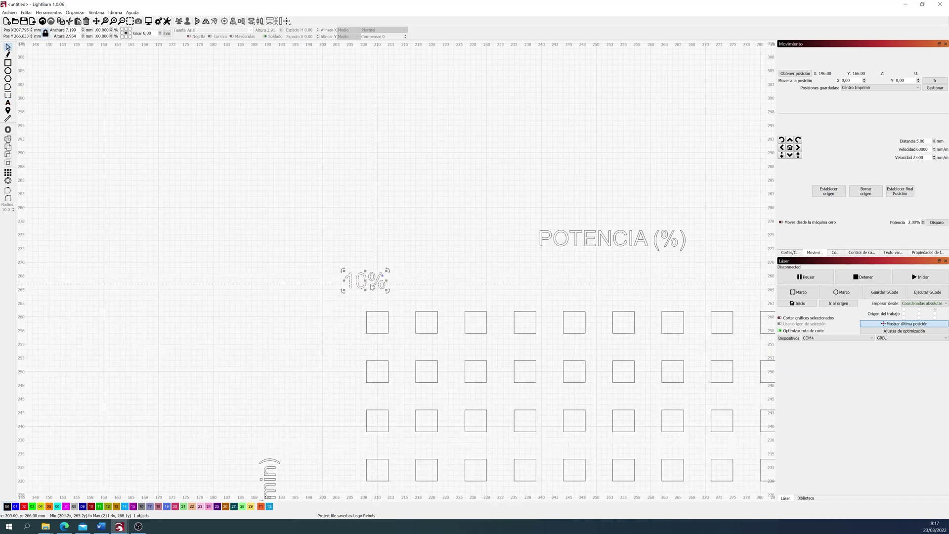
left_click_drag(364, 285, 381, 288)
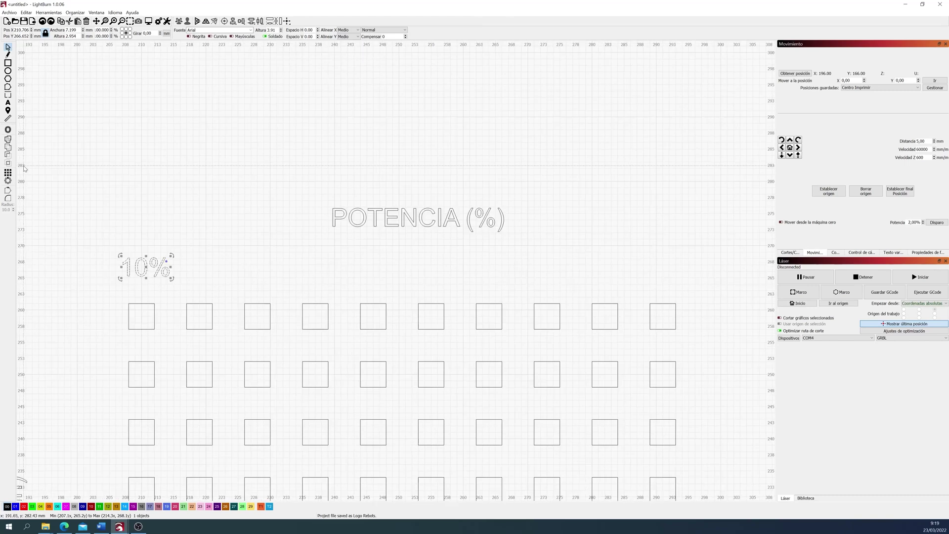
Step: Grid Array the 10% label into ten copies, one above each column
left_click(8, 173)
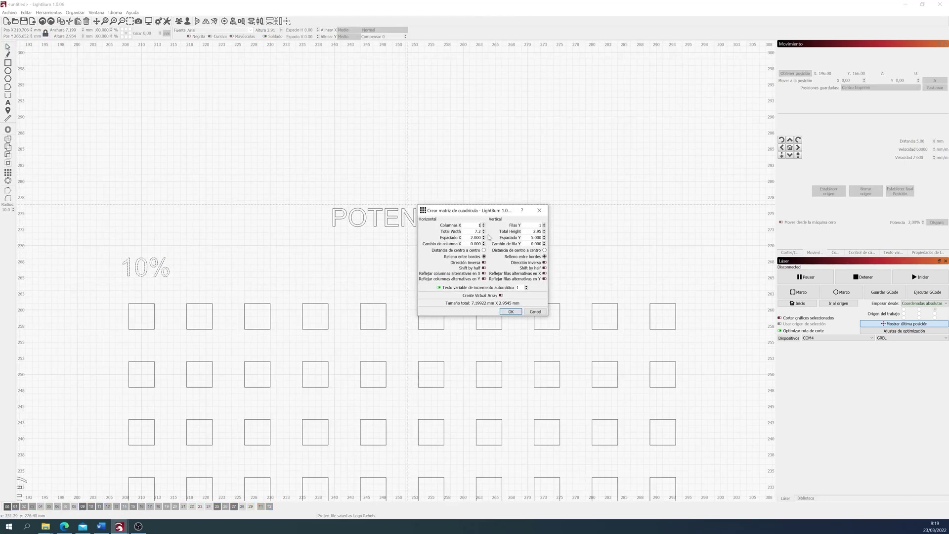
type("0")
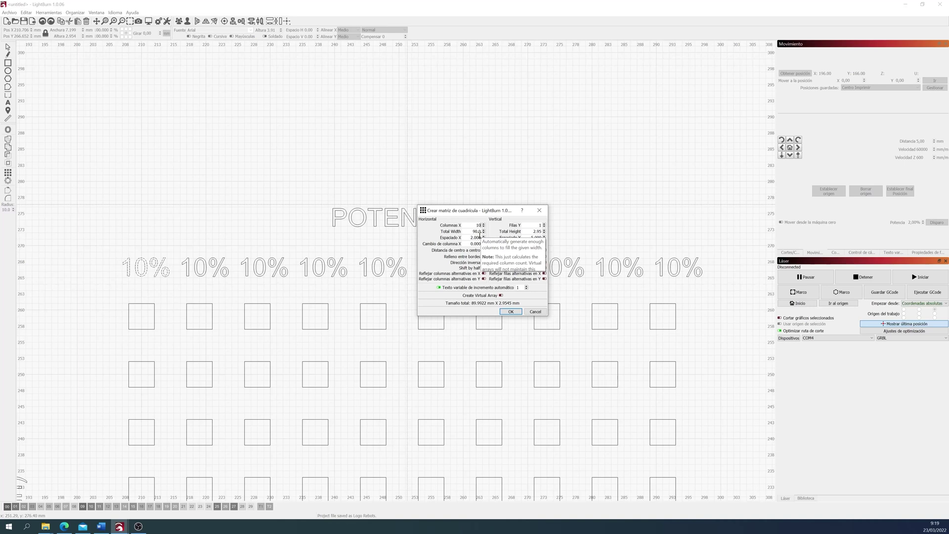
left_click(509, 313)
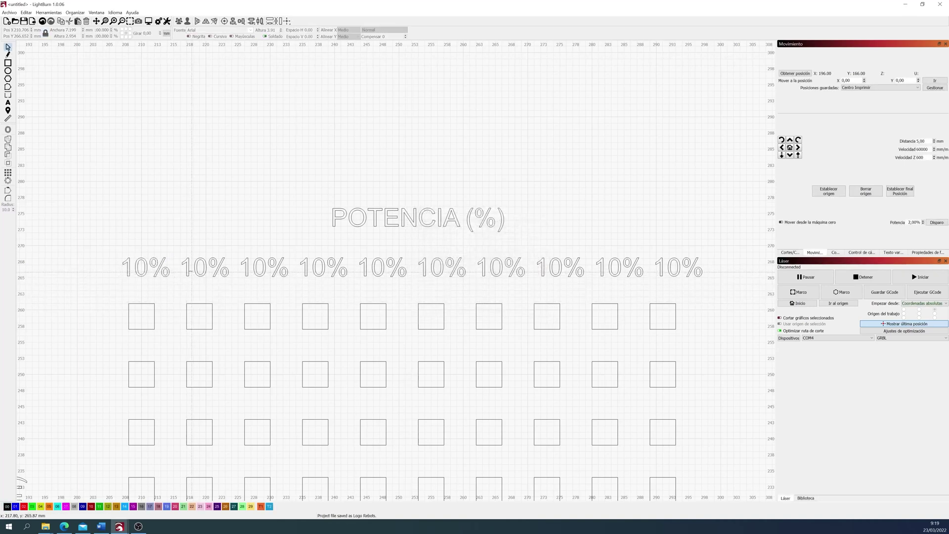
Step: Edit the copied labels' digits so the columns read 10%, 20%, 30% … 100%
double_click(188, 269)
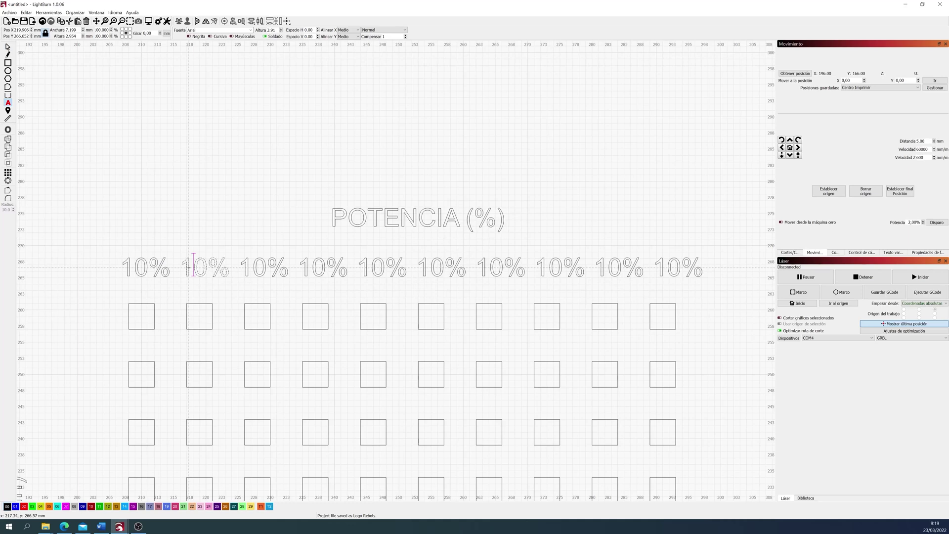
type("2")
left_click_drag(250, 267, 242, 267)
type("3")
left_click_drag(309, 267, 302, 267)
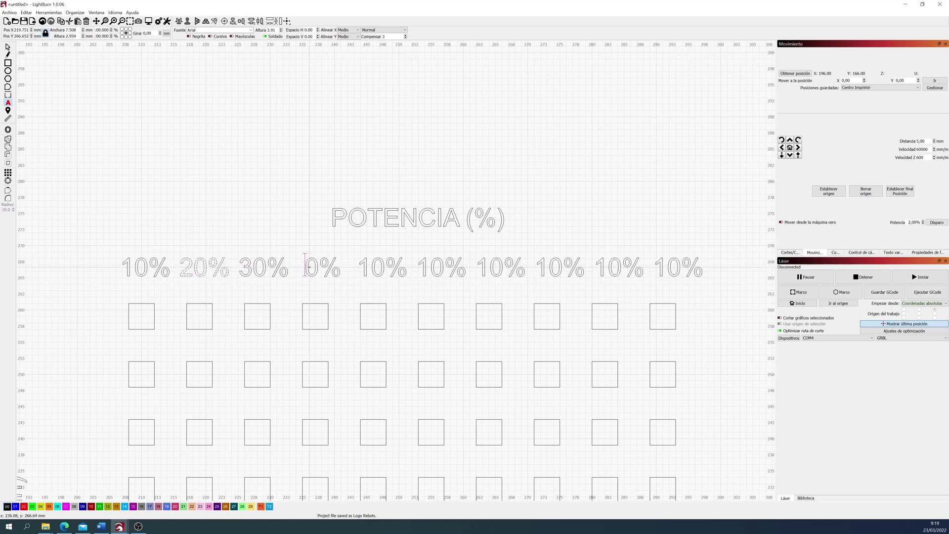
type("4")
left_click_drag(369, 267, 361, 267)
type("5")
left_click_drag(429, 266, 421, 266)
type("6")
left_click_drag(487, 267, 479, 267)
type("7")
left_click_drag(546, 266, 539, 266)
type("8")
left_click_drag(605, 267, 597, 267)
type("9")
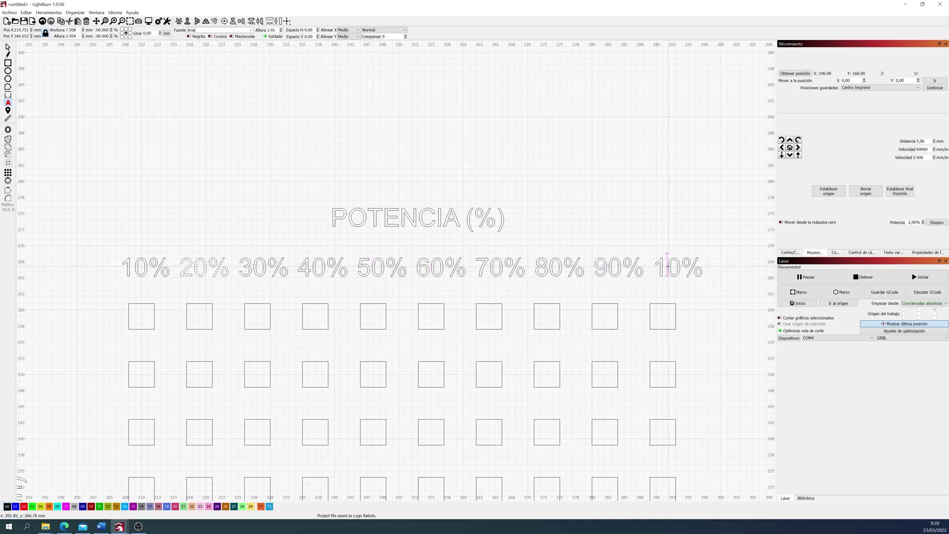
left_click(653, 187)
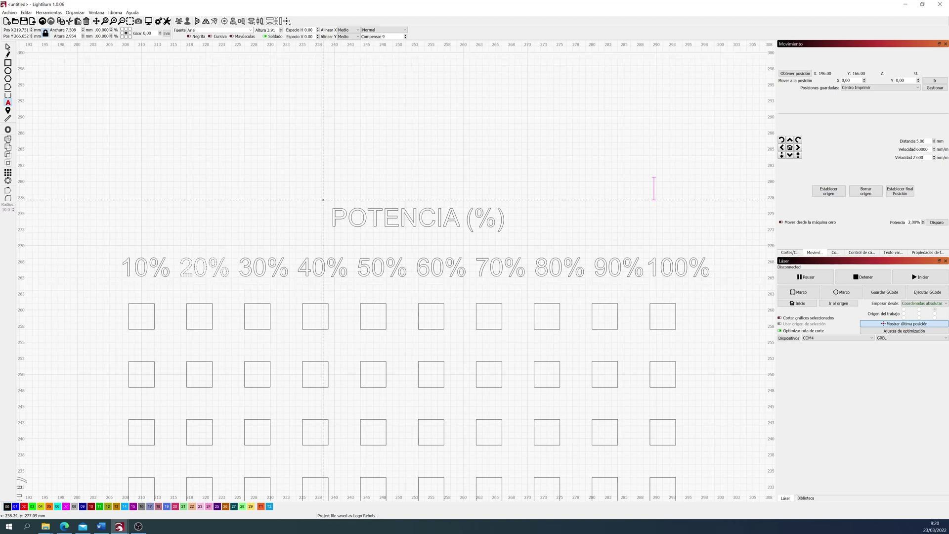
scroll(321, 200, "down", 5)
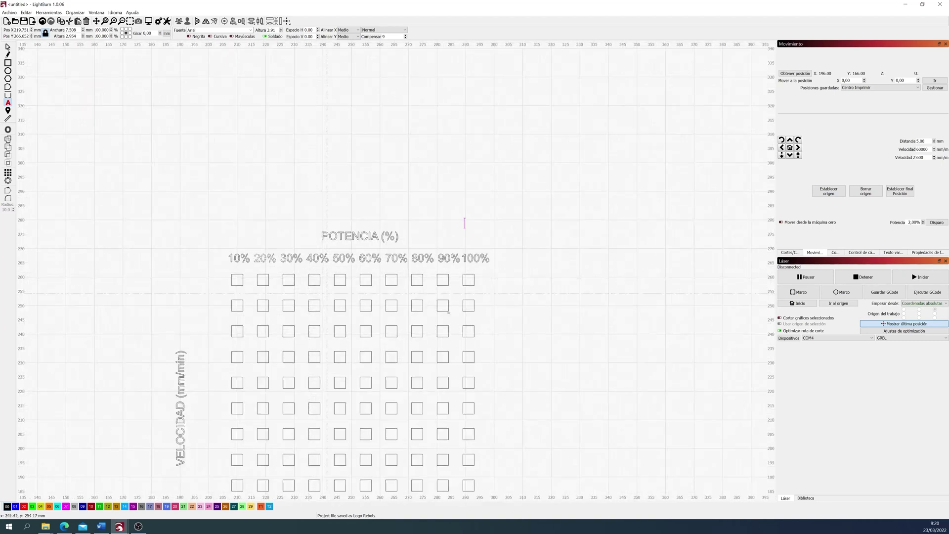
scroll(578, 256, "up", 2)
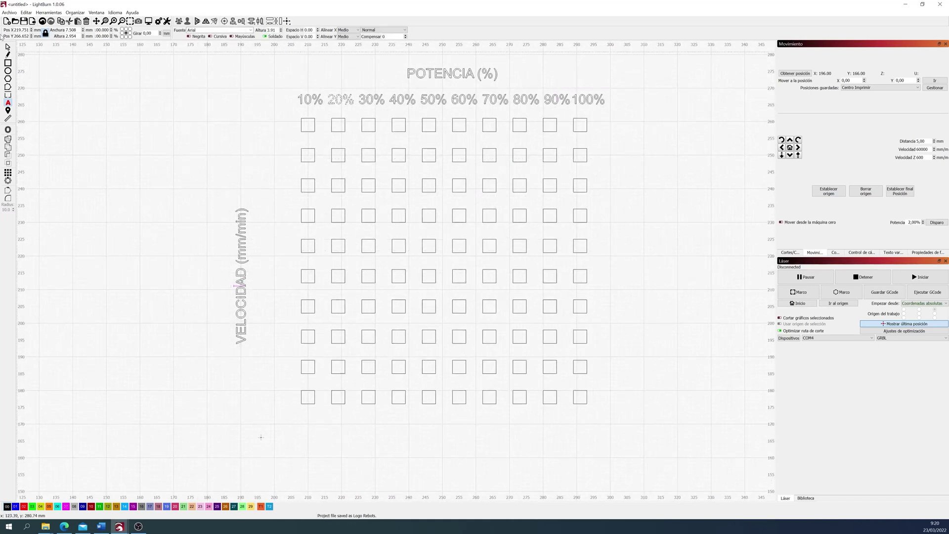
Step: Copy the VELOCIDAD label, change its text to 100 and place it beside the bottom row
key("Escape")
left_click(244, 273)
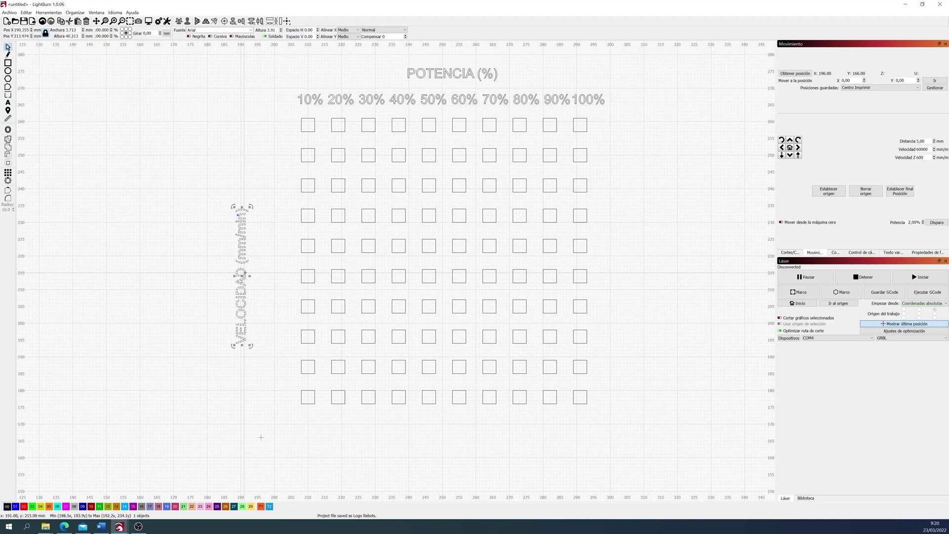
left_click_drag(245, 270, 279, 270)
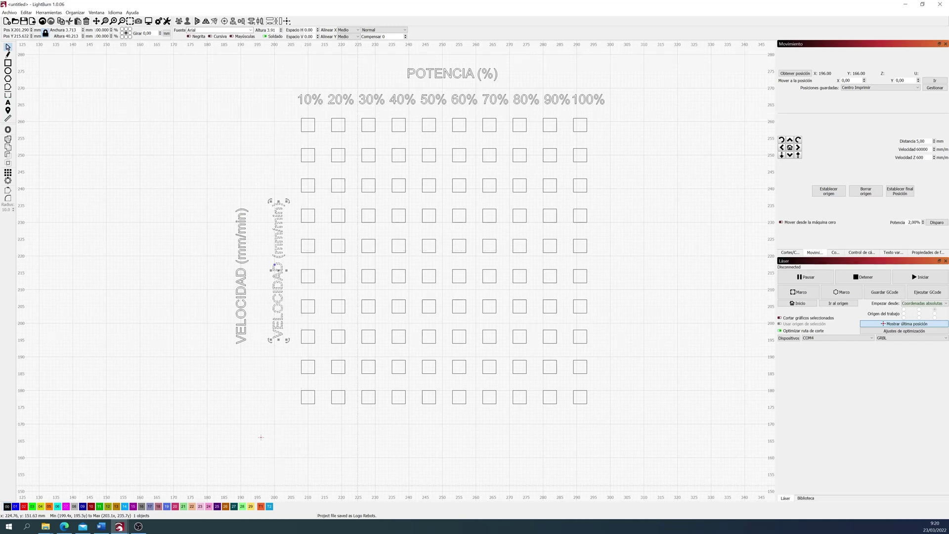
double_click(277, 279)
key("ctrl+a")
type("100")
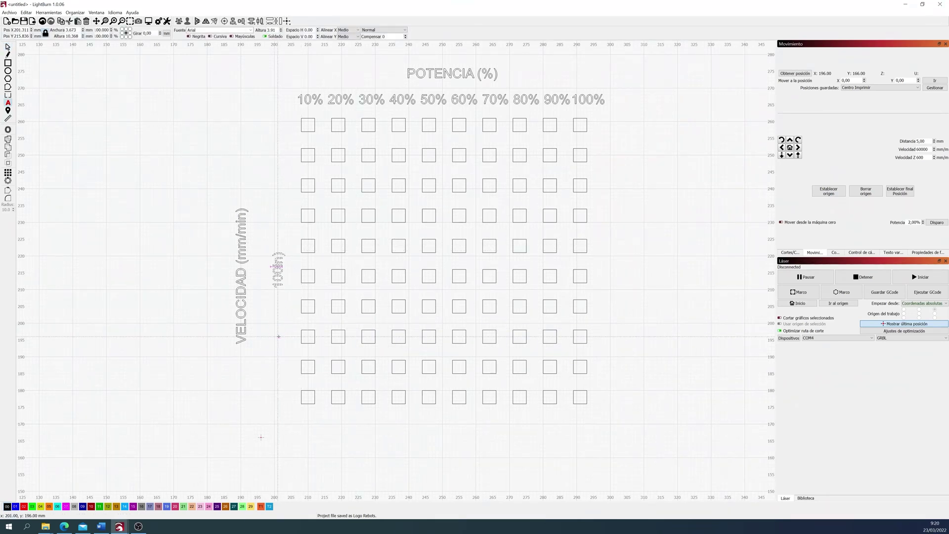
key("Escape")
left_click_drag(277, 279, 283, 395)
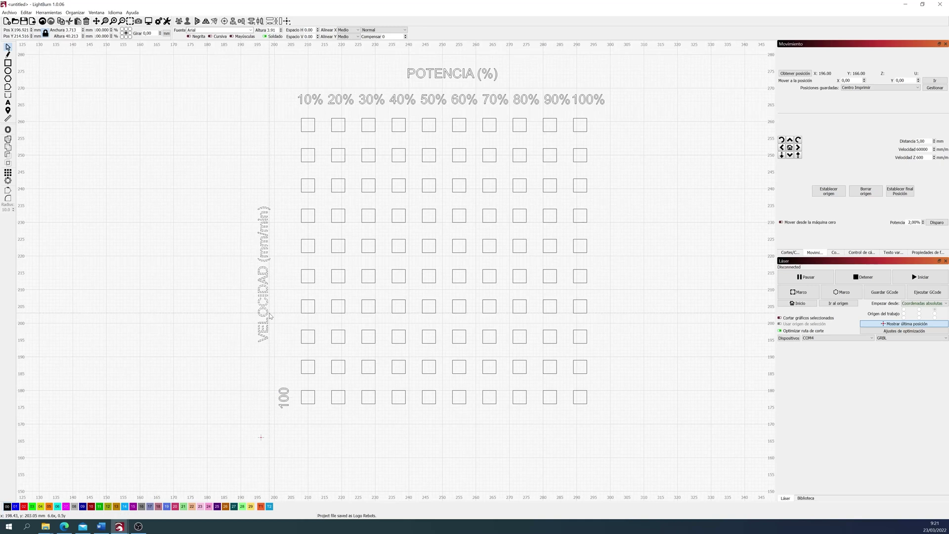
left_click(284, 398)
Step: Array the 100 label into 10 rows with 3 mm vertical spacing
left_click(8, 172)
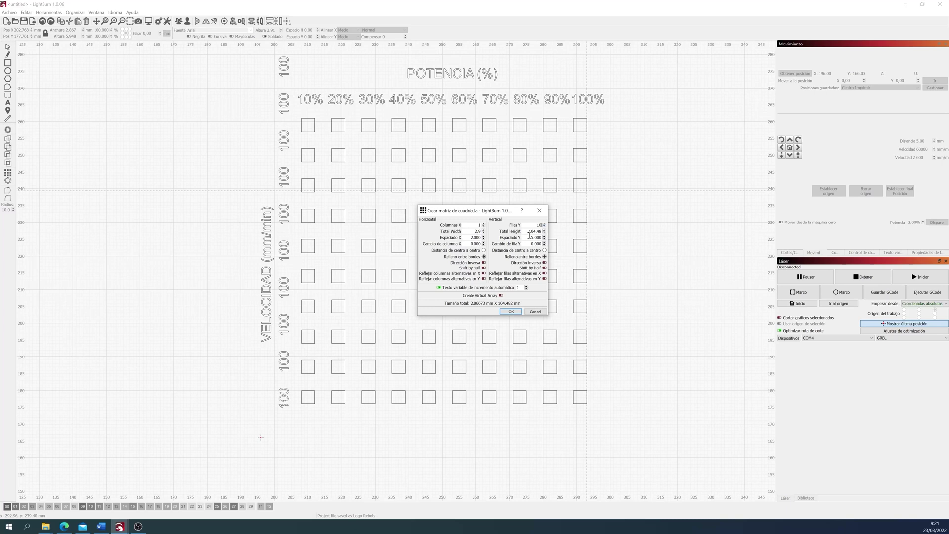
left_click(544, 239)
left_click(544, 239)
left_click(511, 311)
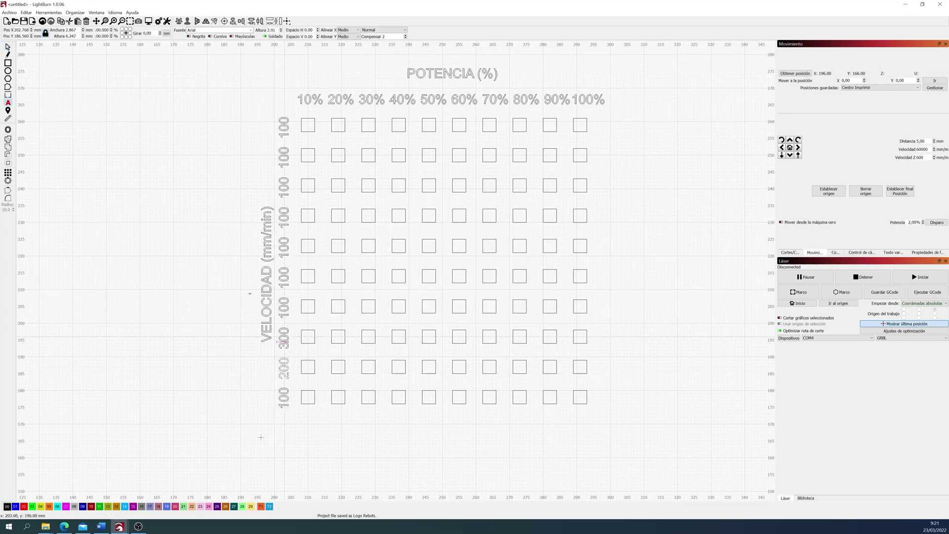
Step: Retype the copied speed labels to read 100 up to 1000, and show the Cuts/Layers list
left_click(283, 310)
type("4")
left_click(283, 280)
type("5")
left_click(283, 250)
type("6")
left_click(283, 219)
type("7")
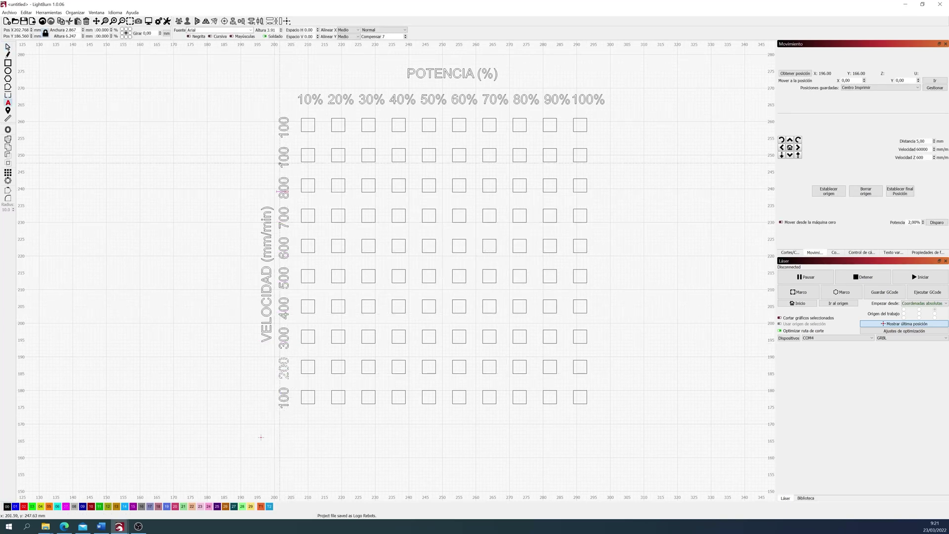
left_click(283, 156)
type("9")
left_click(283, 126)
type("0")
scroll(392, 264, "down", 3)
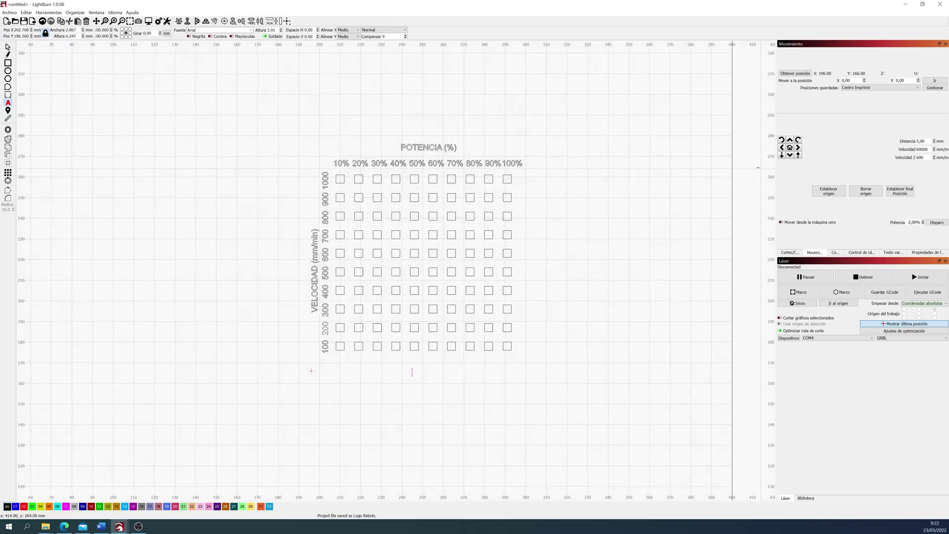
left_click(791, 253)
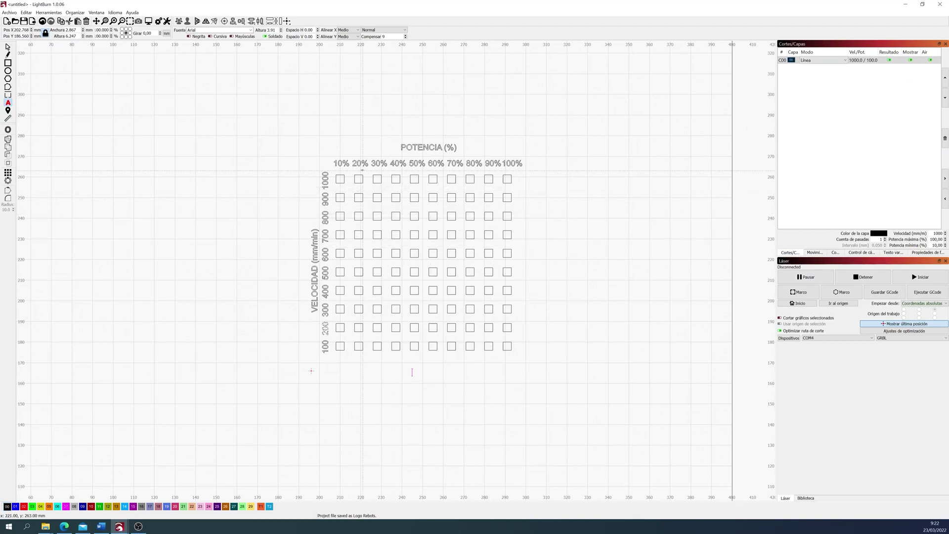
Step: Select all the title and value labels and set the black C00 layer's mode to Fill
key("Escape")
mouse_move(306, 127)
left_mouse_down()
mouse_move(358, 154)
mouse_move(525, 170)
left_mouse_up()
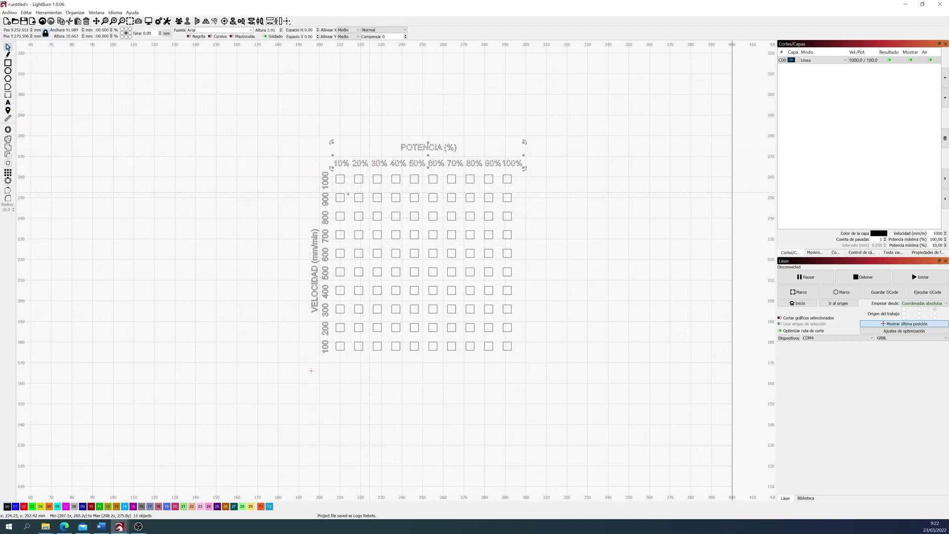
left_click_drag(330, 187, 331, 366)
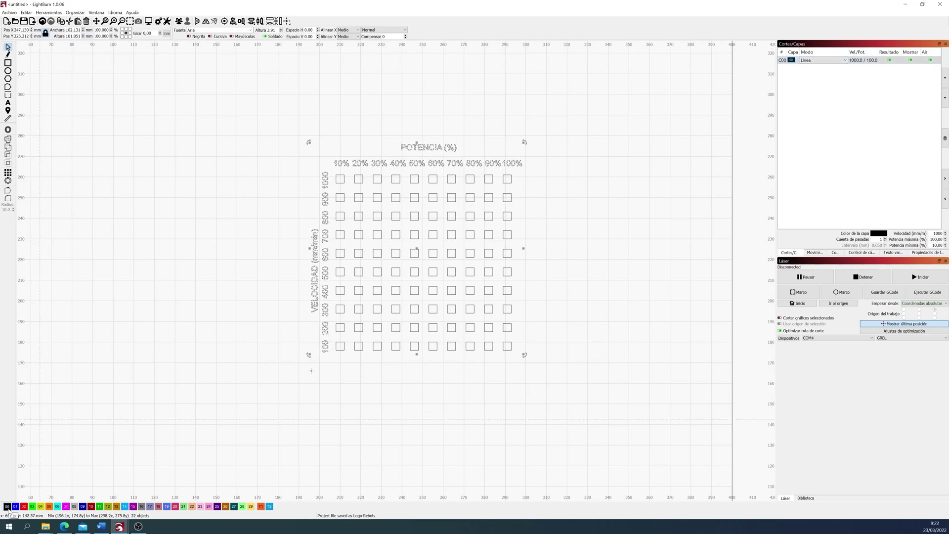
left_click(830, 60)
left_click(815, 73)
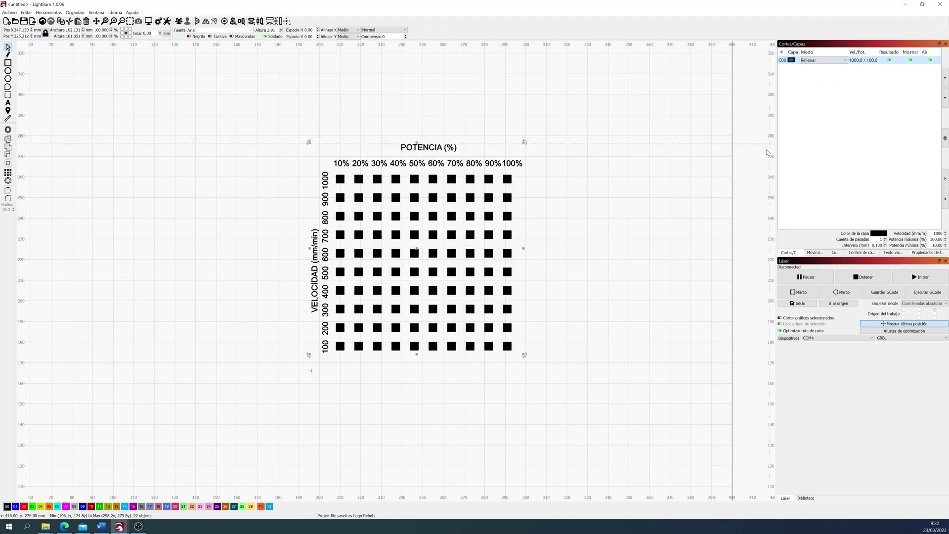
Step: Select the top row of squares and move it onto a new blue C01 layer
left_click(661, 325)
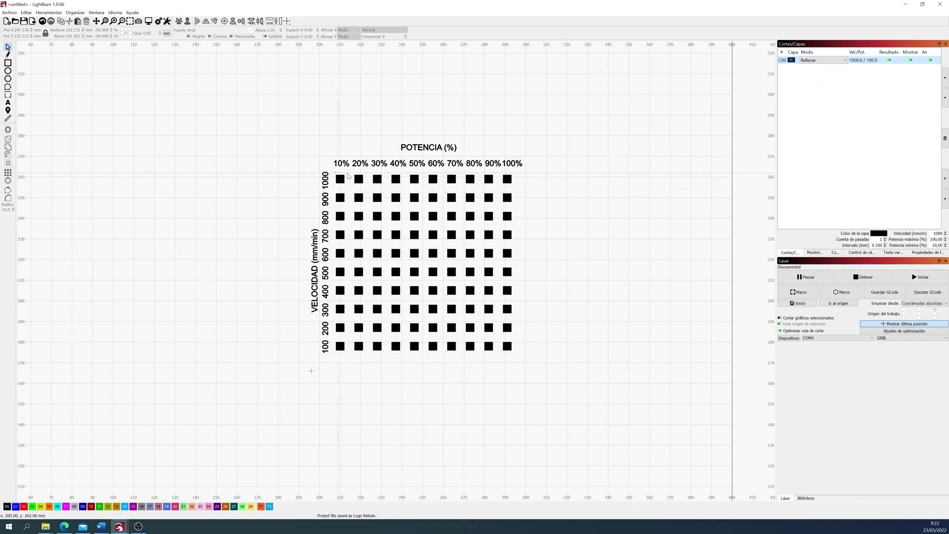
mouse_move(335, 172)
left_mouse_down()
mouse_move(395, 187)
mouse_move(532, 190)
left_mouse_up()
left_click(15, 506)
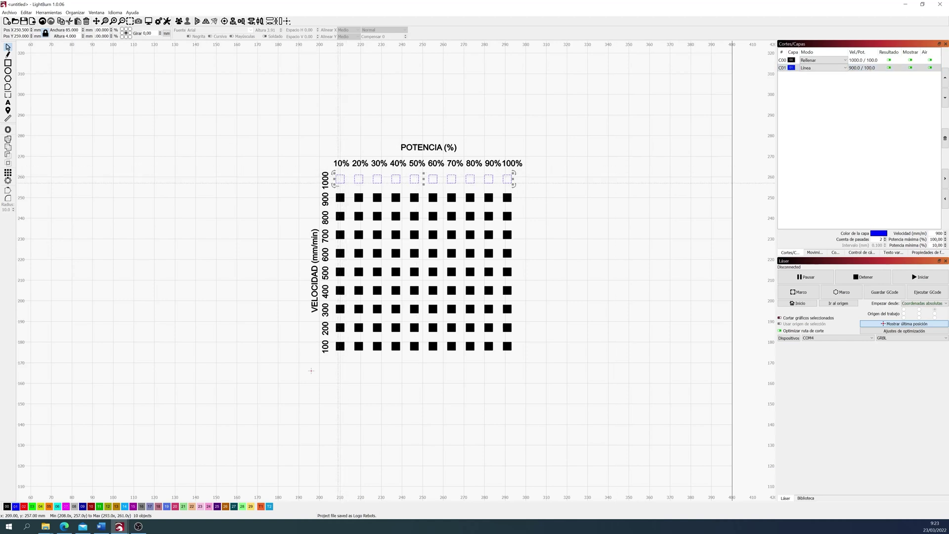
Step: Set the blue C01 layer's speed to 1000 for the top row
double_click(866, 70)
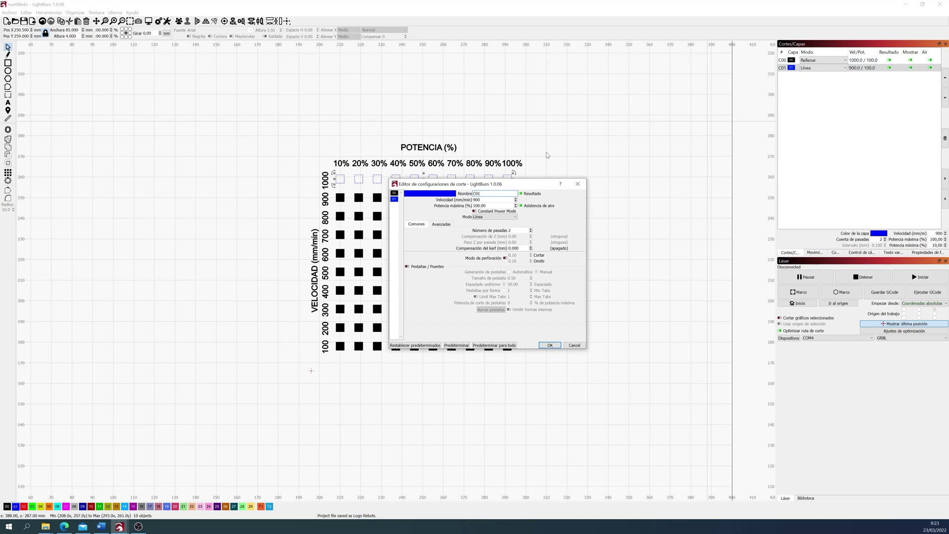
left_click_drag(512, 191, 663, 149)
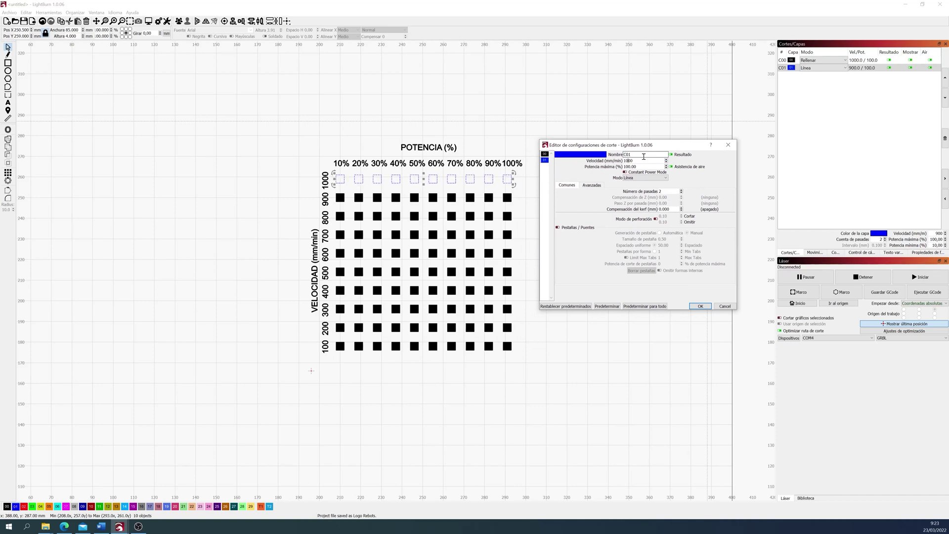
left_click(701, 306)
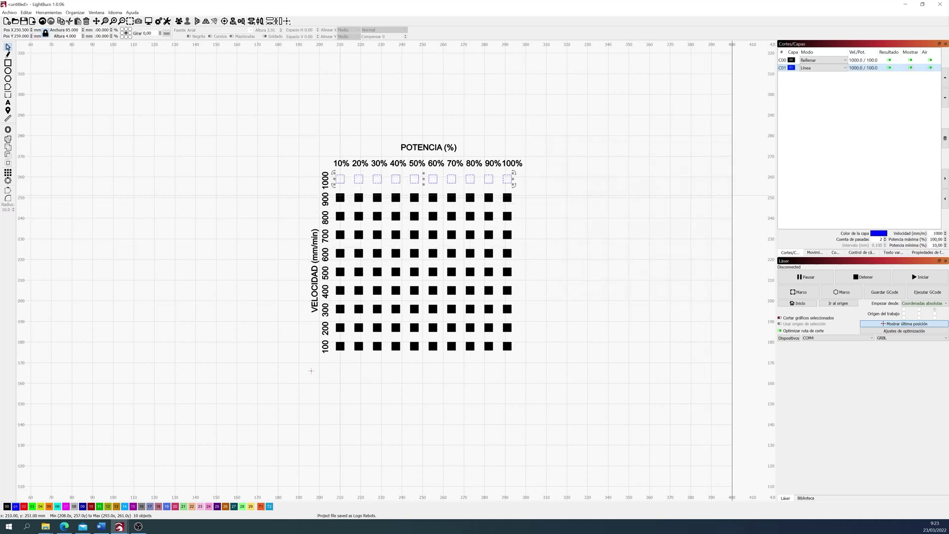
Step: Put the 900 row on a red layer and give rows 900 through 300 their own speed layers
left_click_drag(336, 191, 398, 203)
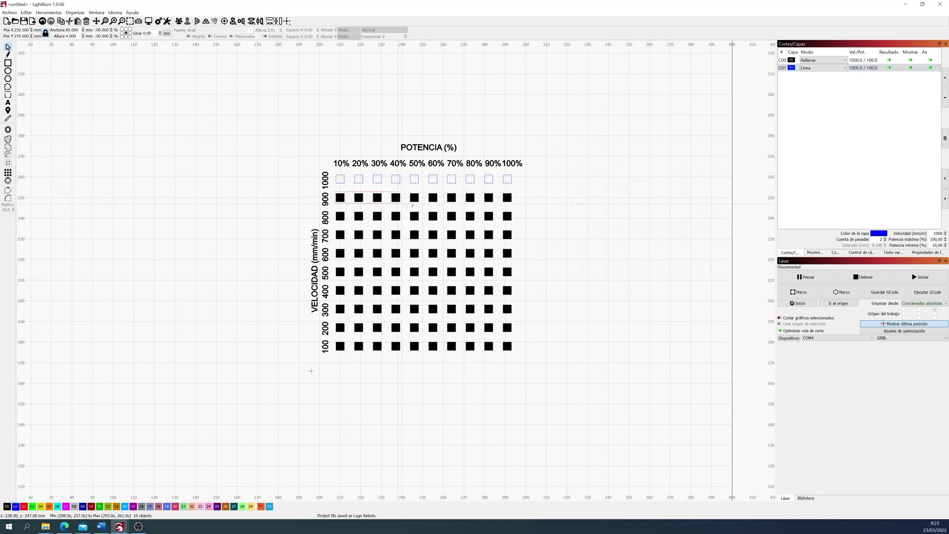
left_click_drag(515, 203, 515, 203)
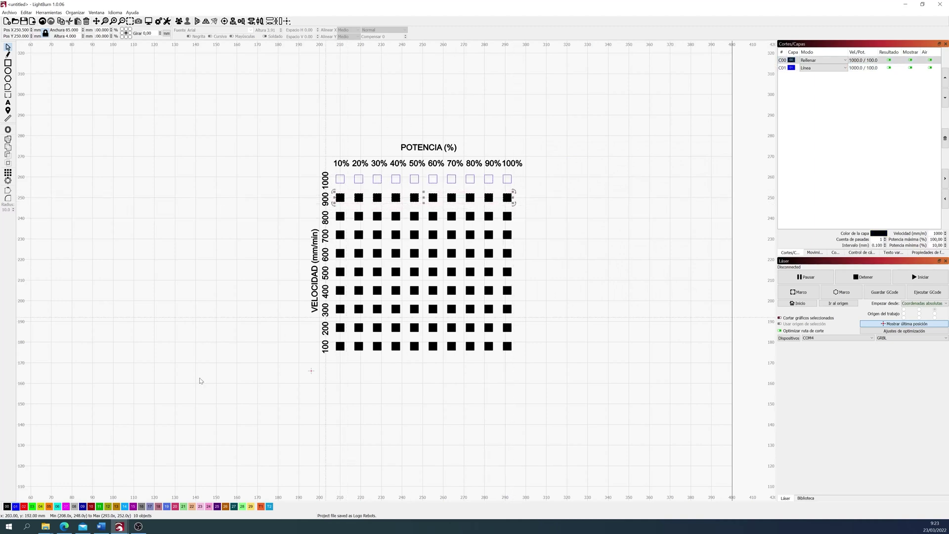
left_click(24, 507)
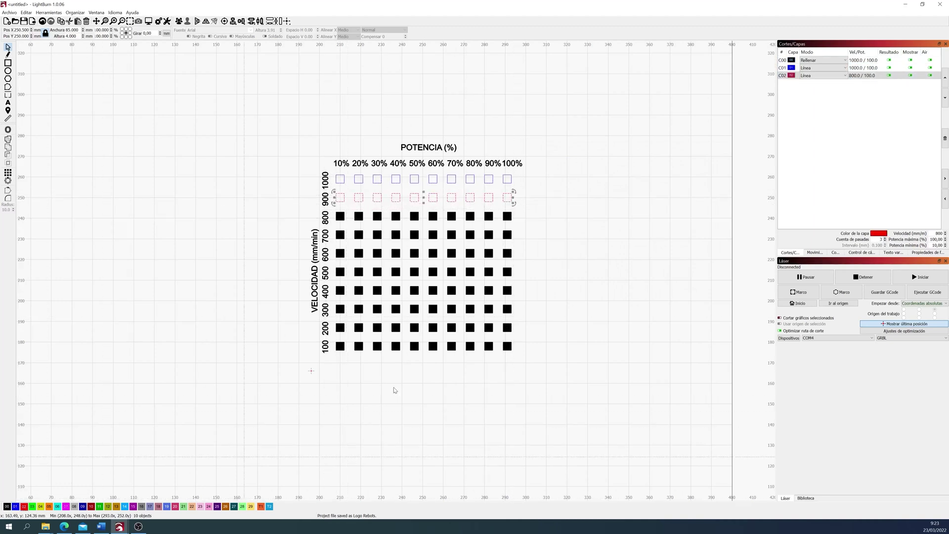
double_click(865, 75)
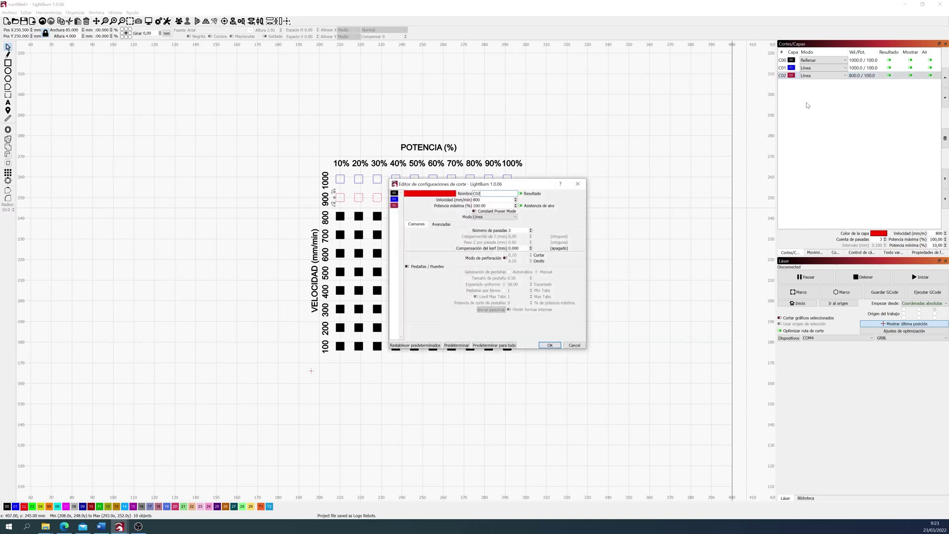
key("Return")
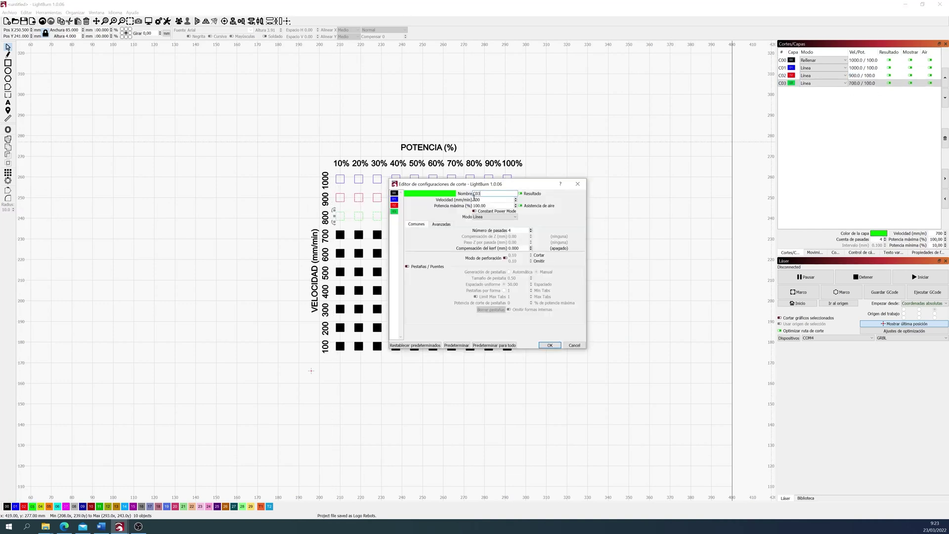
left_click(549, 345)
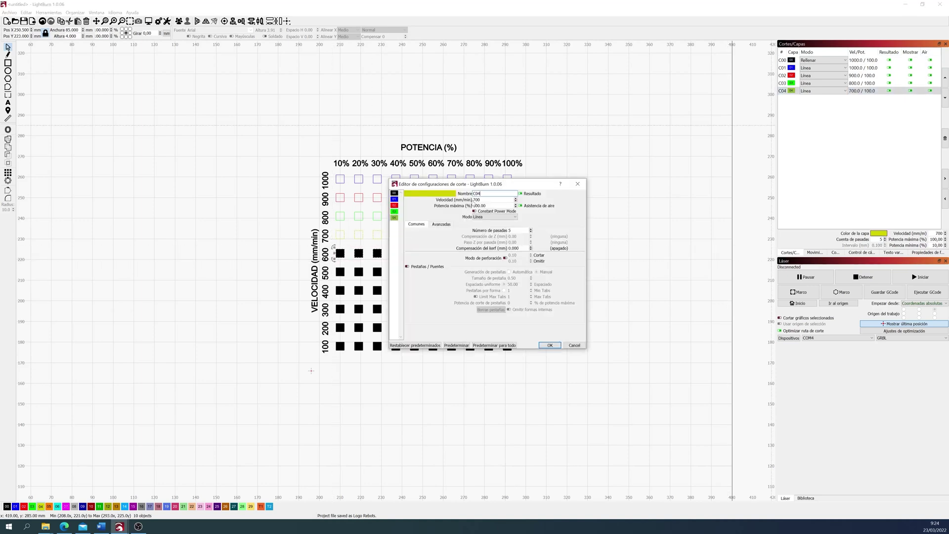
key("Return")
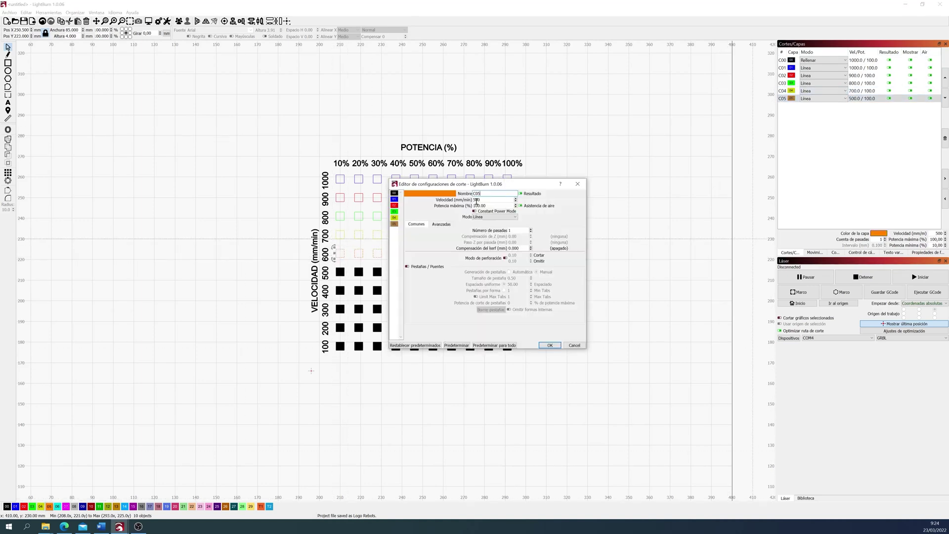
key("Return")
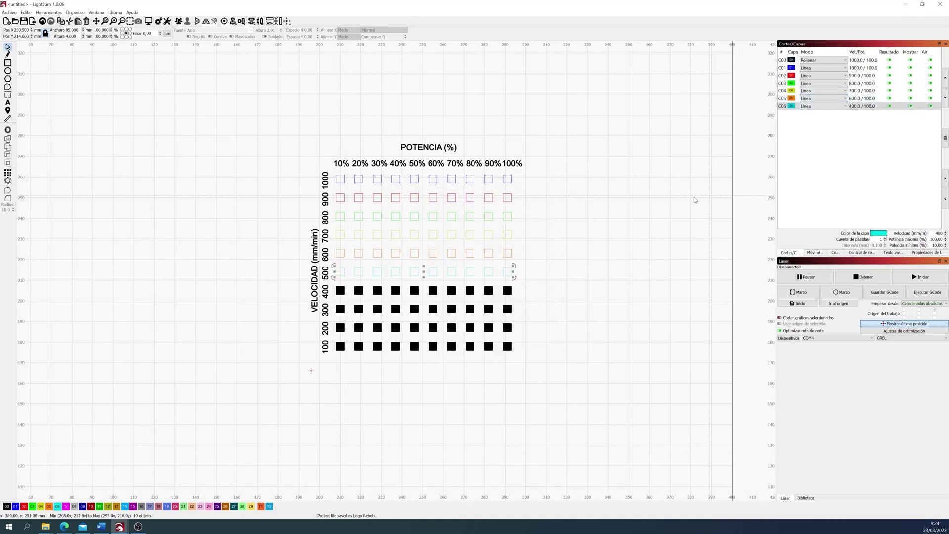
key("Return")
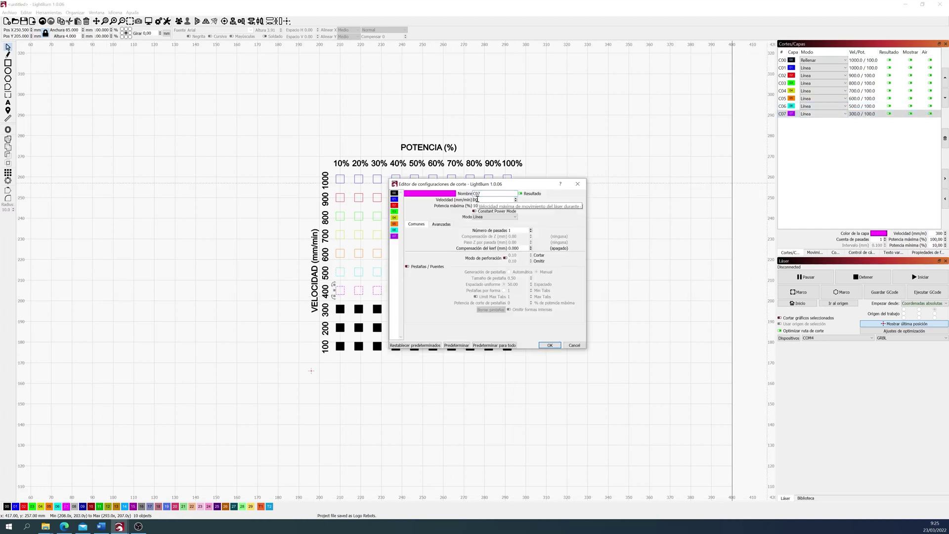
key("Return")
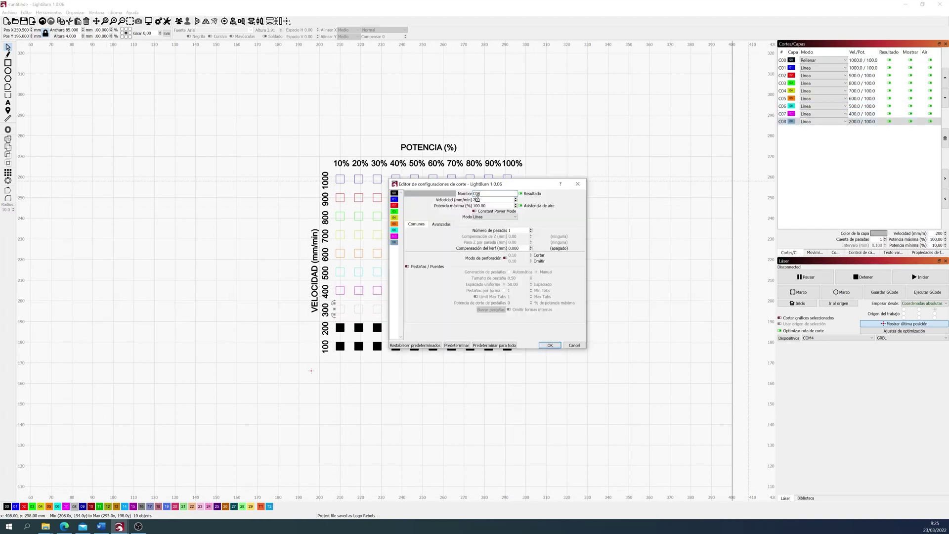
key("Return")
Step: Move the 200 and 100 rows onto new colour layers with speeds 200 and 100
left_click_drag(337, 322, 516, 333)
left_click(82, 506)
double_click(810, 129)
type("200")
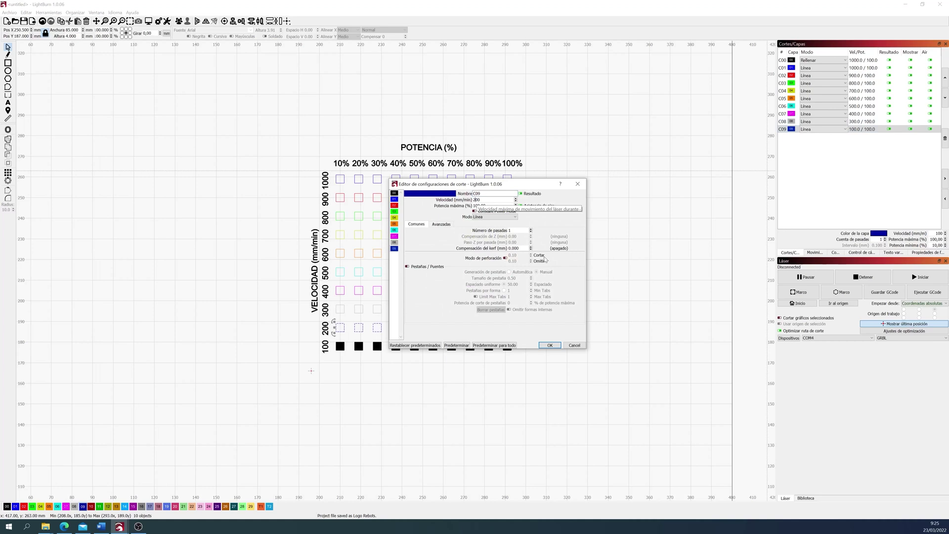
key("Return")
left_click_drag(332, 340, 509, 363)
left_click(91, 506)
double_click(810, 136)
key("Return")
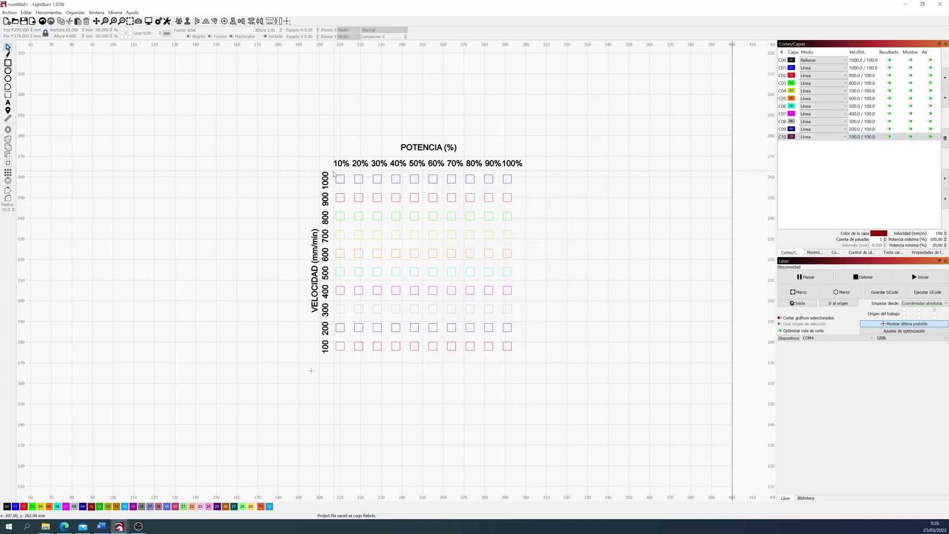
Step: Set the 10% column's Power Scale to 10 in Shape Properties
left_click_drag(333, 170, 353, 363)
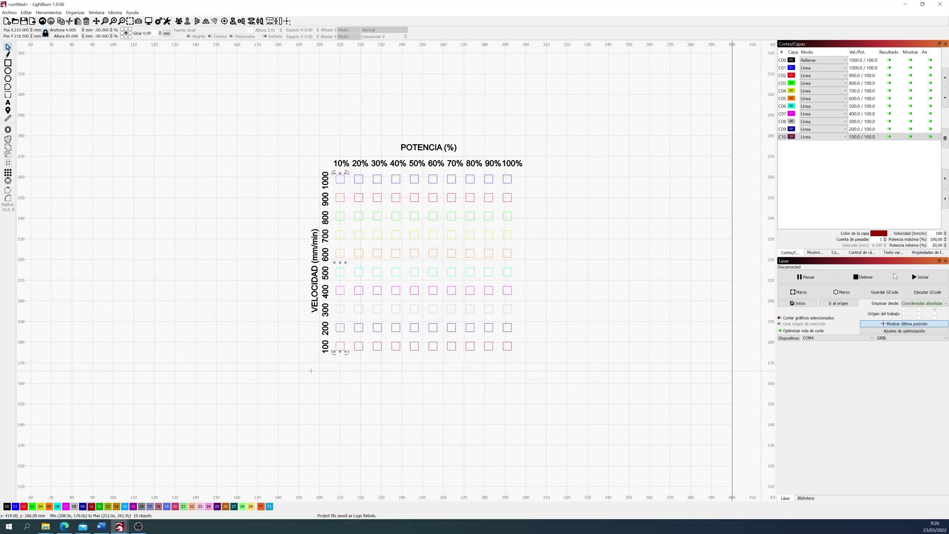
left_click(927, 253)
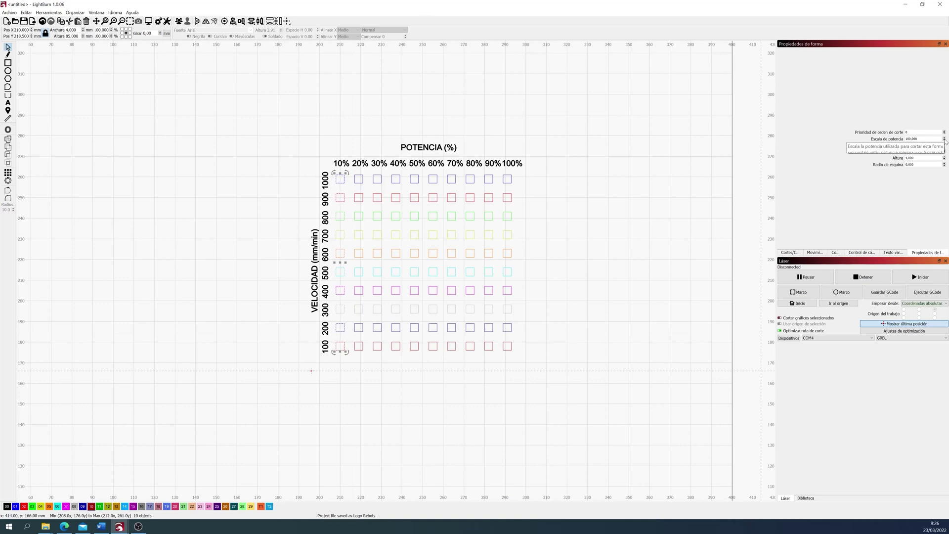
left_click(923, 139)
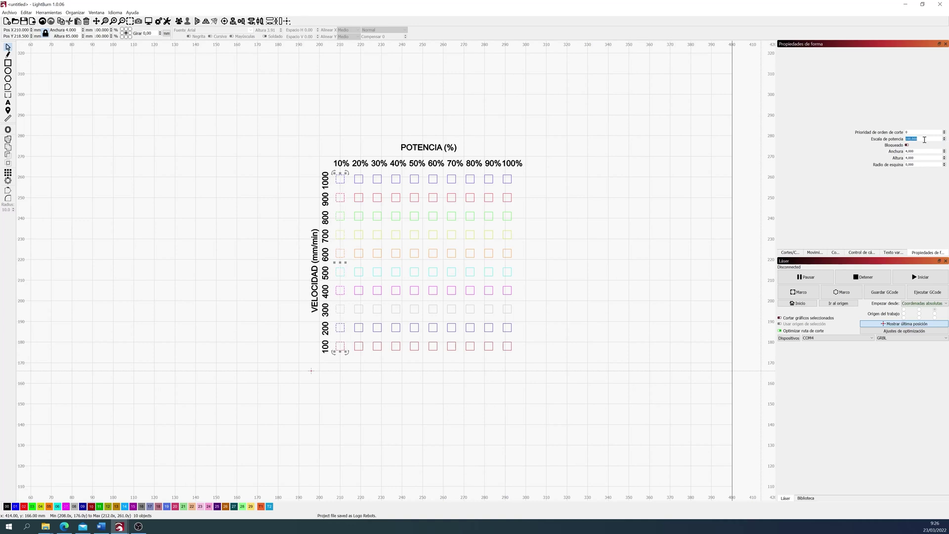
type("10")
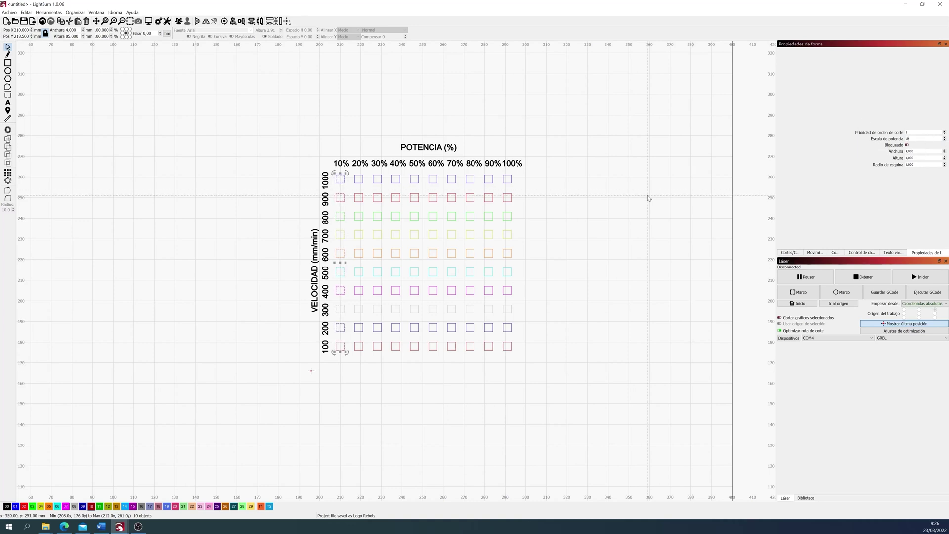
left_click(595, 200)
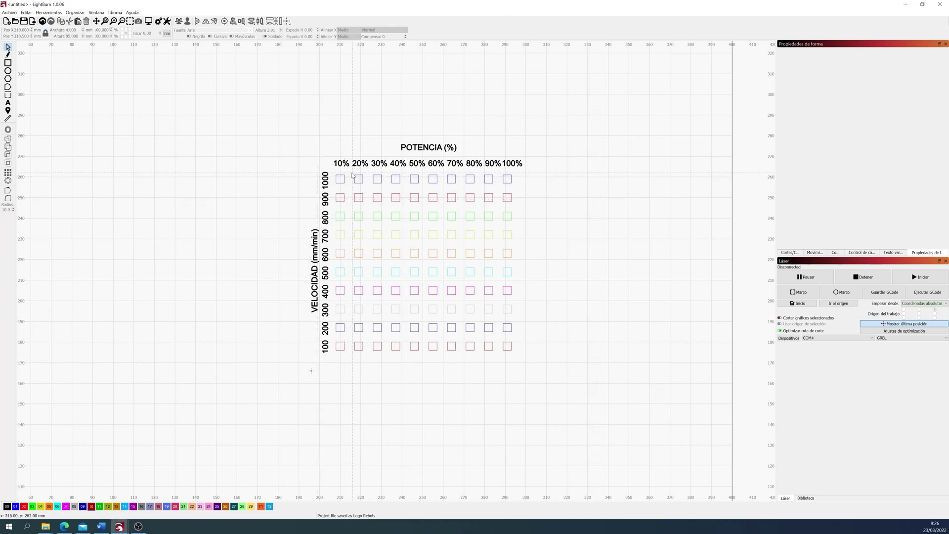
Step: Assign matching power scales to the 20%, 40%, 60% and 80% columns of squares
left_click_drag(350, 172, 366, 357)
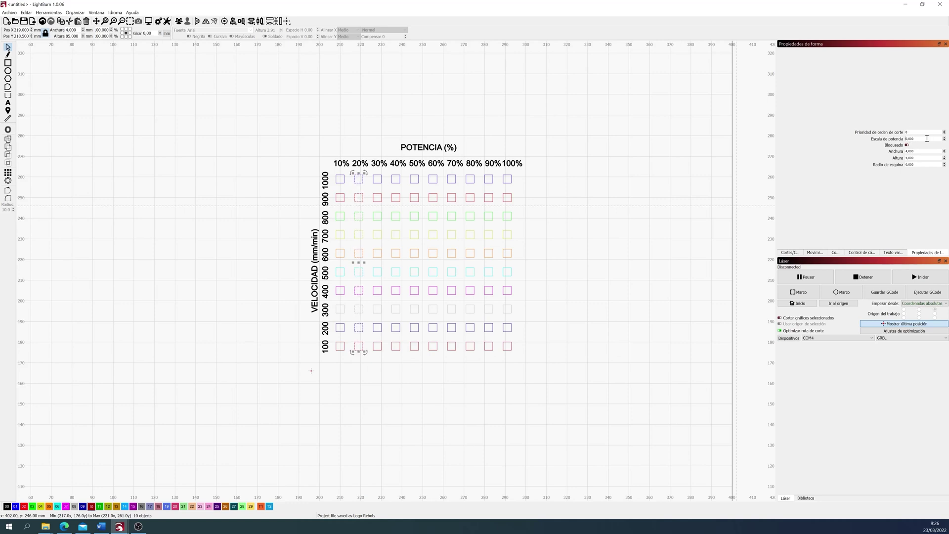
left_click_drag(385, 355, 406, 168)
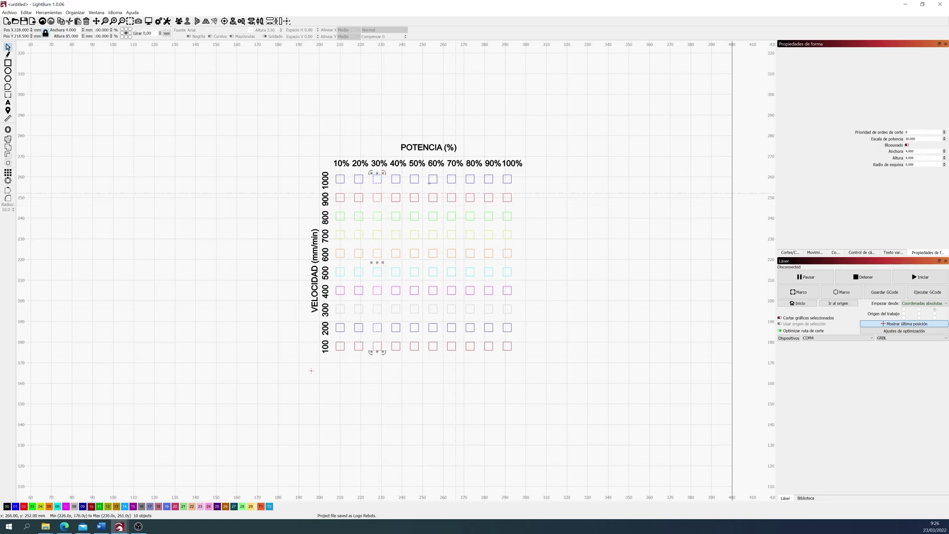
left_click_drag(423, 356, 443, 168)
left_click_drag(461, 357, 480, 169)
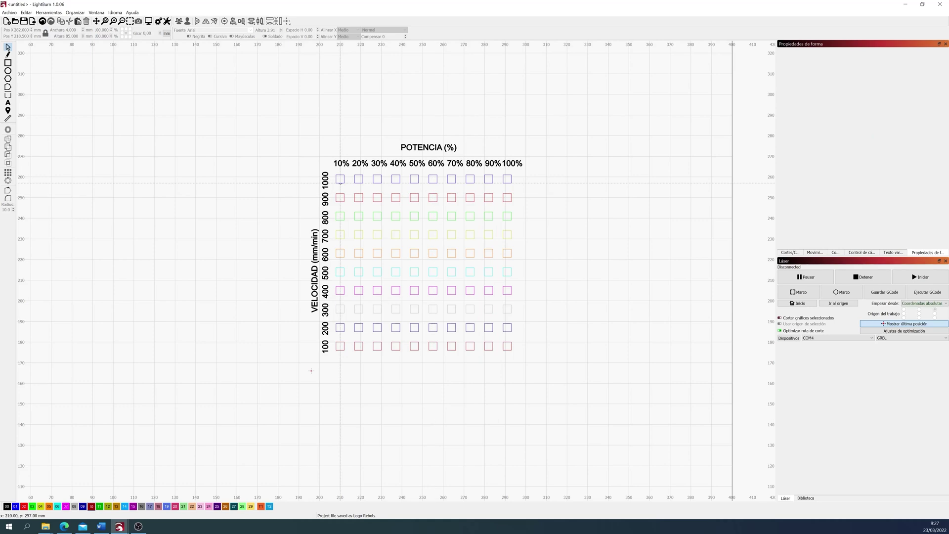
Step: Paste a square into the empty 10%/500 slot and verify the squares' power scales
left_click(340, 183)
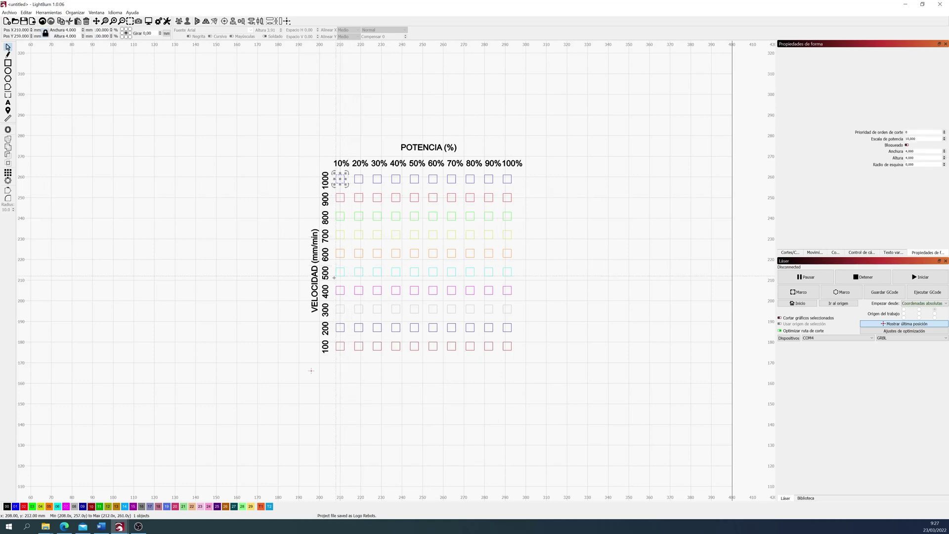
key("ctrl+v")
left_click(414, 292)
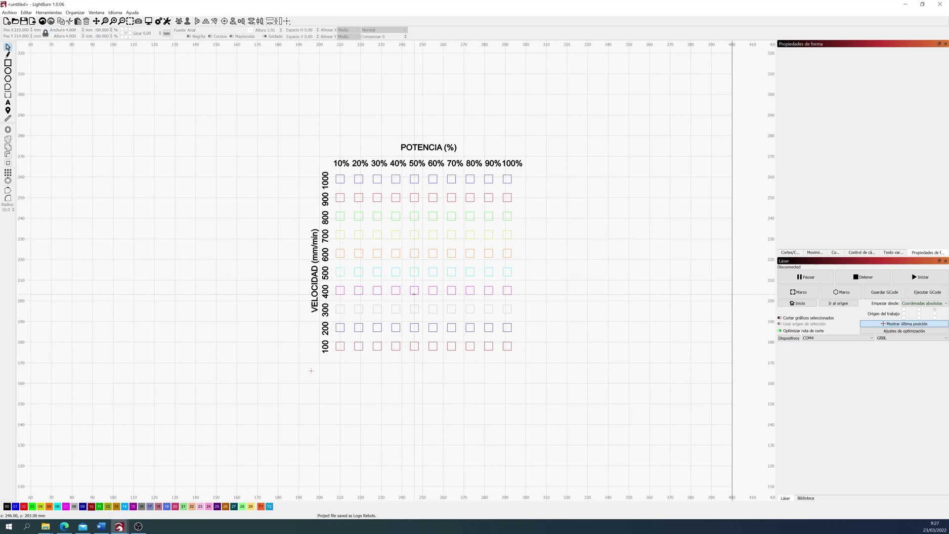
left_click(469, 219)
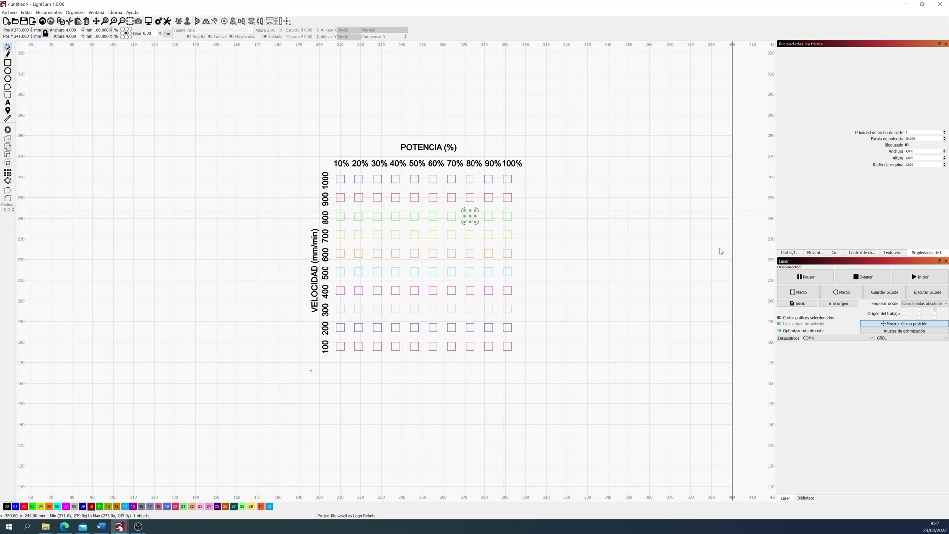
left_click(654, 231)
left_click(840, 99)
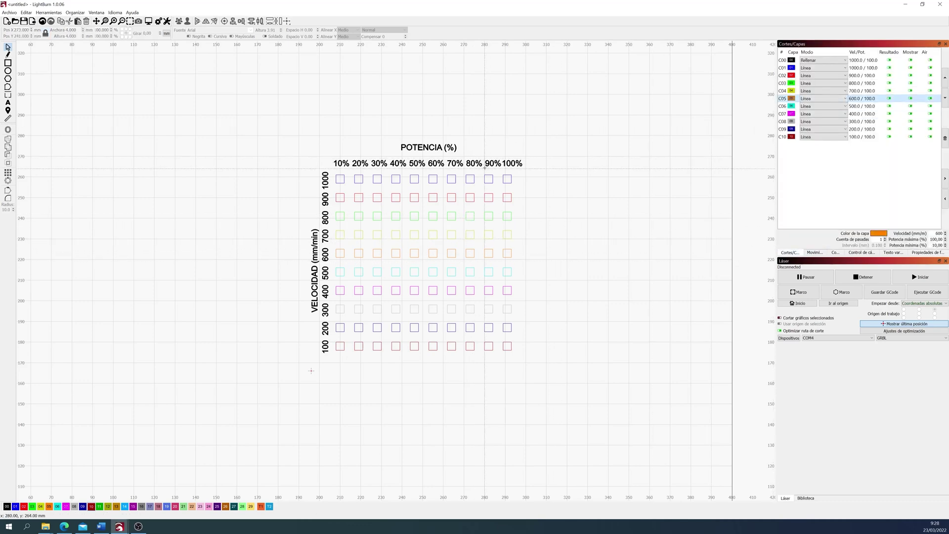
Step: Raise layer C00's lines per inch to about 500, giving a 0.051 mm interval
double_click(794, 60)
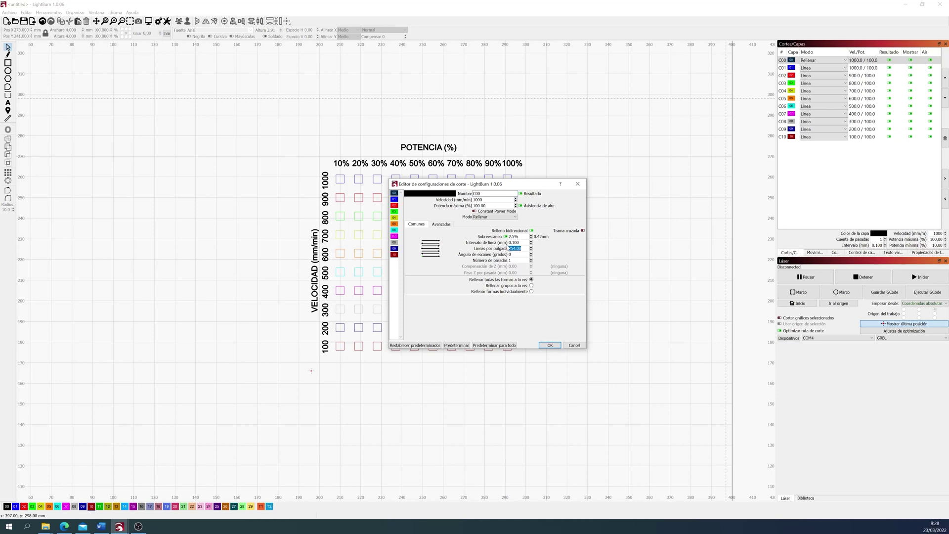
type("5")
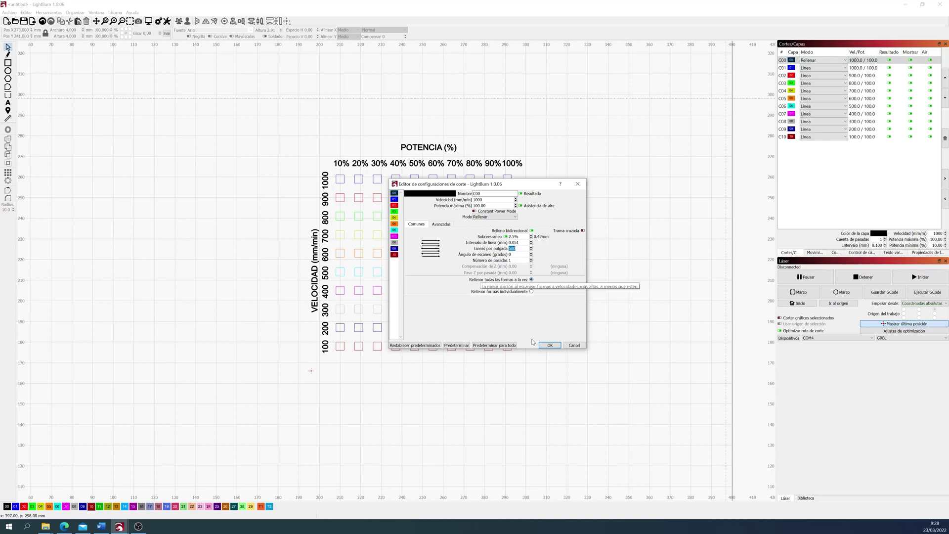
left_click(550, 345)
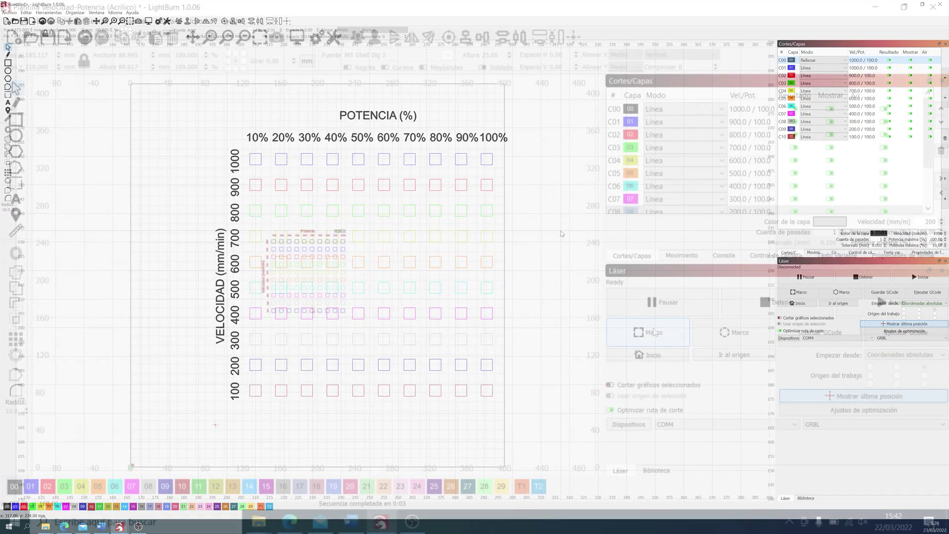
Step: Preview the 10×10 speed/power grid job and restart its simulated cut
left_click(295, 43)
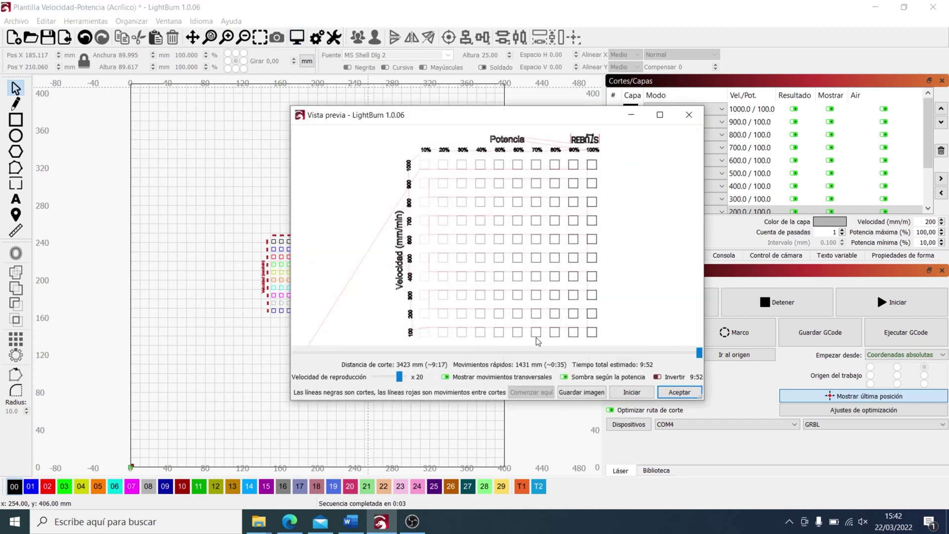
left_click(626, 392)
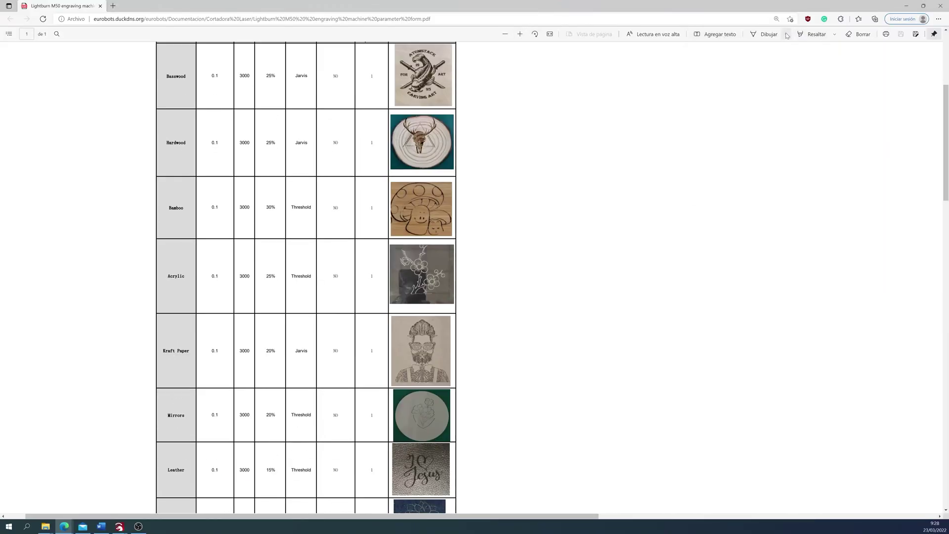
Step: Circle the Acrylic row (0.1, 3000, 25%, Threshold) of the parameter PDF in red
left_click(786, 35)
left_click(722, 79)
left_click_drag(488, 288, 443, 238)
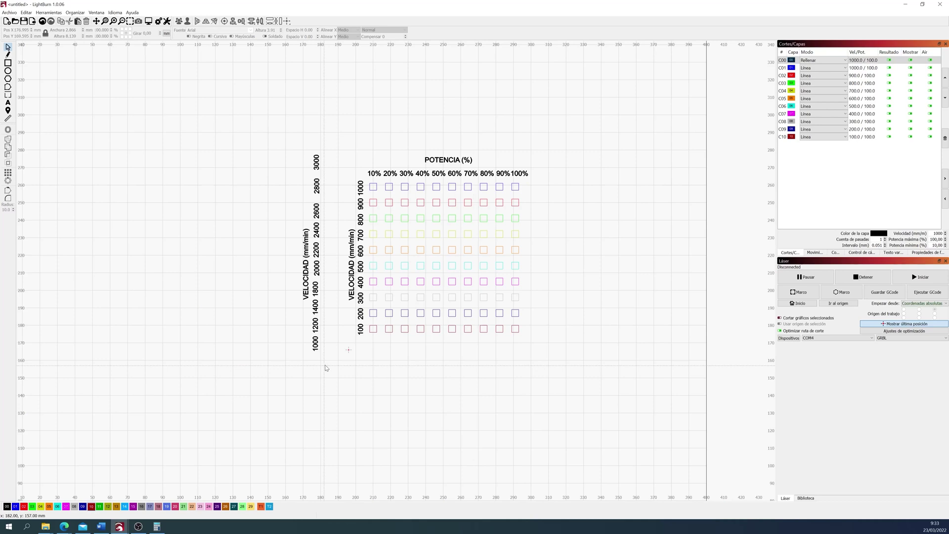
Step: Select the 1000–3000 speed labels and show the Move panel's jog and position controls
left_click_drag(315, 128, 315, 131)
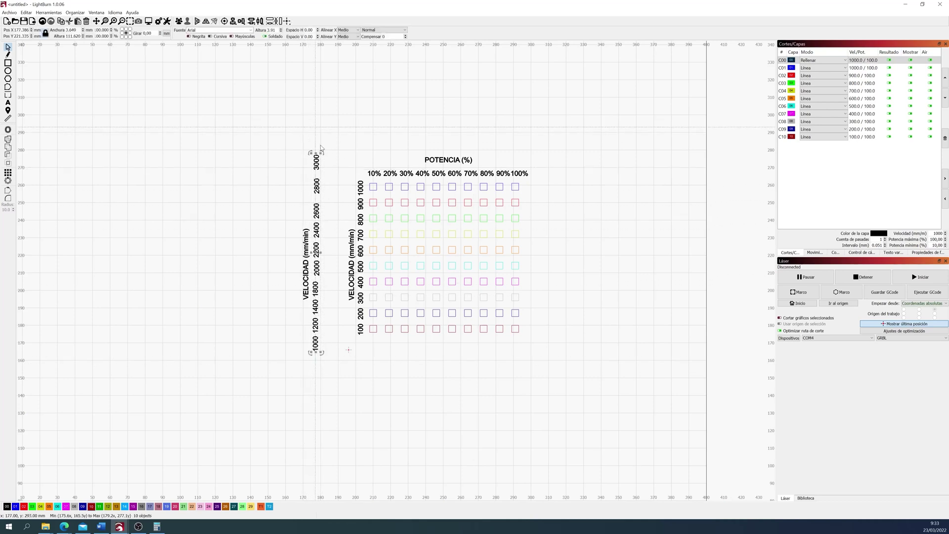
left_click(814, 253)
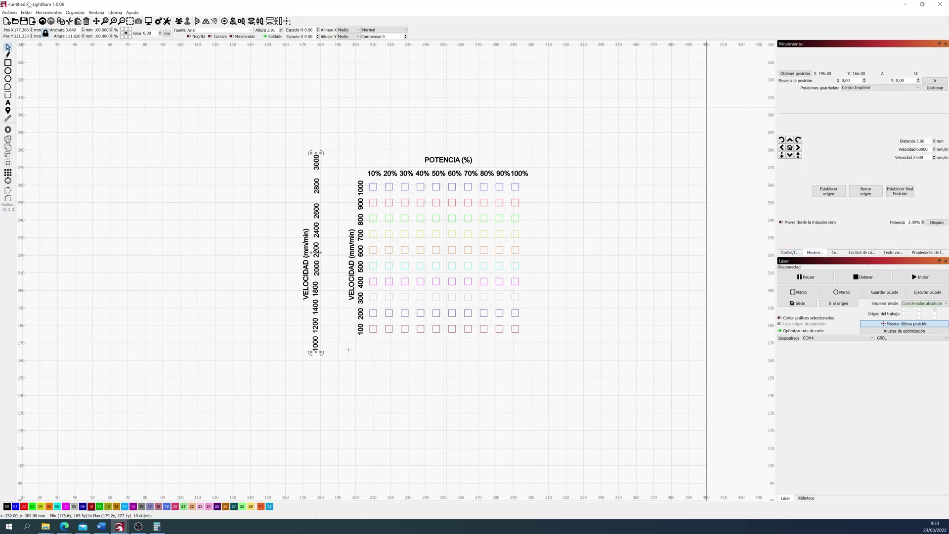